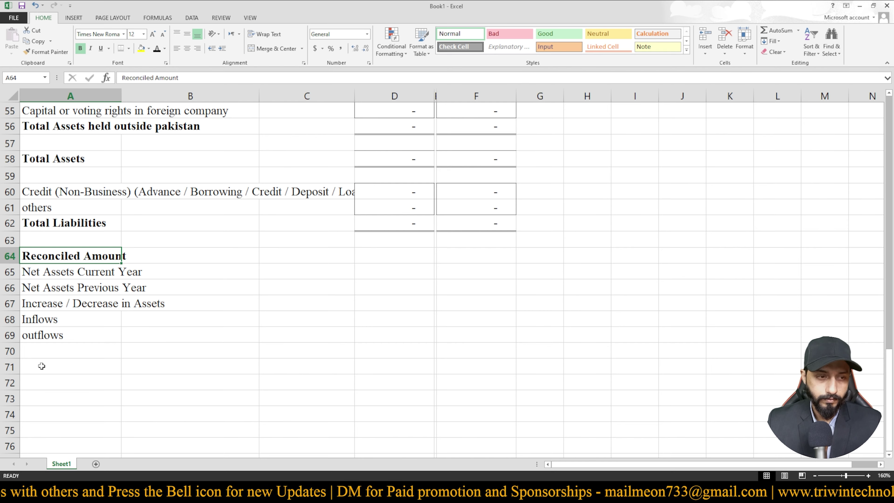
Copy the bold "Reconciled Amount" heading from A64 into A70 below the outflows row
{"action": "key", "text": "ctrl+c"}
{"action": "key", "text": "Down"}
{"action": "key", "text": "Down"}
{"action": "key", "text": "Down"}
{"action": "key", "text": "Down"}
{"action": "key", "text": "Down"}
{"action": "key", "text": "Down"}
{"action": "key", "text": "Down"}
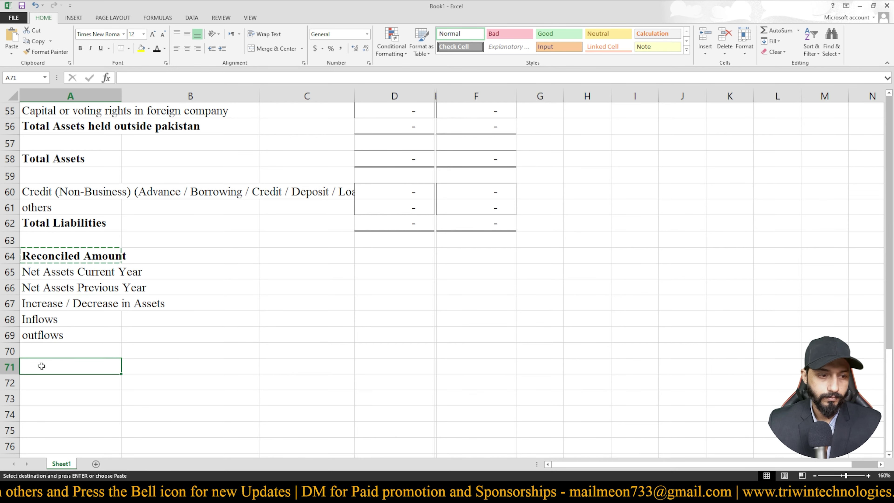
{"action": "key", "text": "Up"}
{"action": "key", "text": "Return"}
Format D65:D69 and F65:F69 with comma style and outside borders, and put double bottom borders under D70 and F70
{"action": "key", "text": "Up"}
{"action": "key", "text": "Up"}
{"action": "key", "text": "Up"}
{"action": "key", "text": "Up"}
{"action": "key", "text": "Up"}
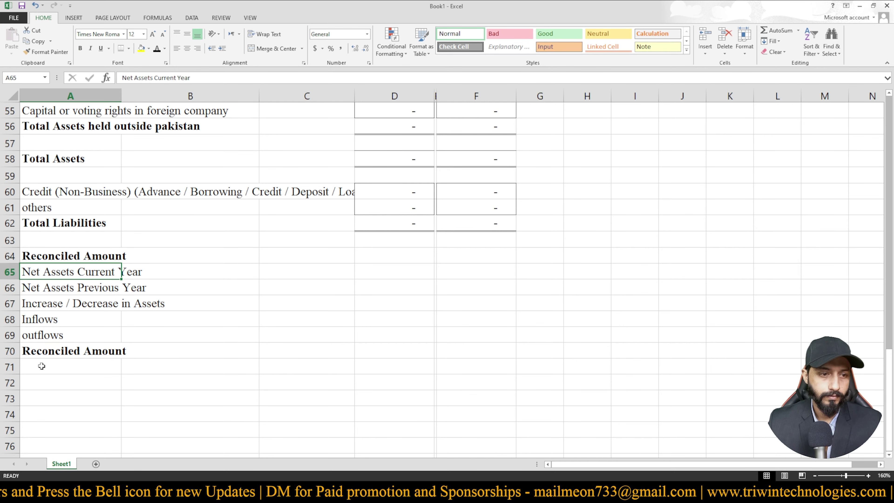
{"action": "key", "text": "Down"}
{"action": "key", "text": "Down"}
{"action": "key", "text": "Right"}
{"action": "key", "text": "Right"}
{"action": "key", "text": "Right"}
{"action": "key", "text": "Up"}
{"action": "key", "text": "Up"}
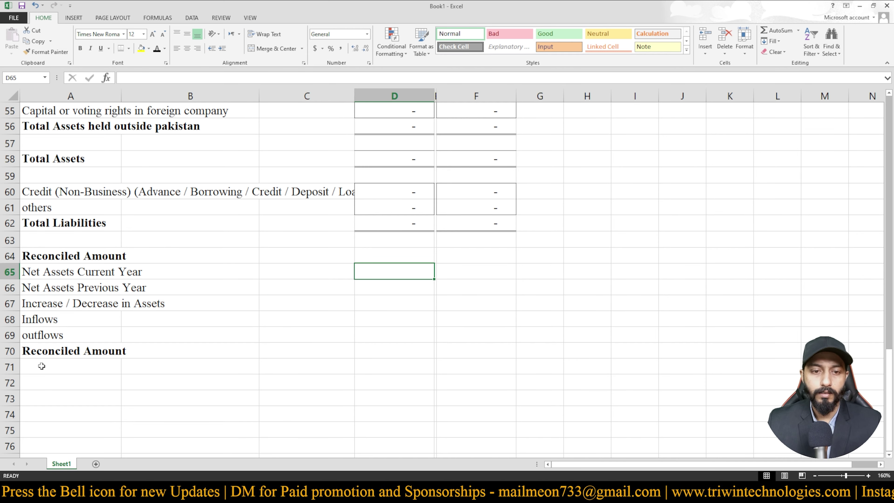
{"action": "key", "text": "shift+Down"}
{"action": "key", "text": "shift+Down"}
{"action": "key", "text": "shift+Down"}
{"action": "key", "text": "shift+Down"}
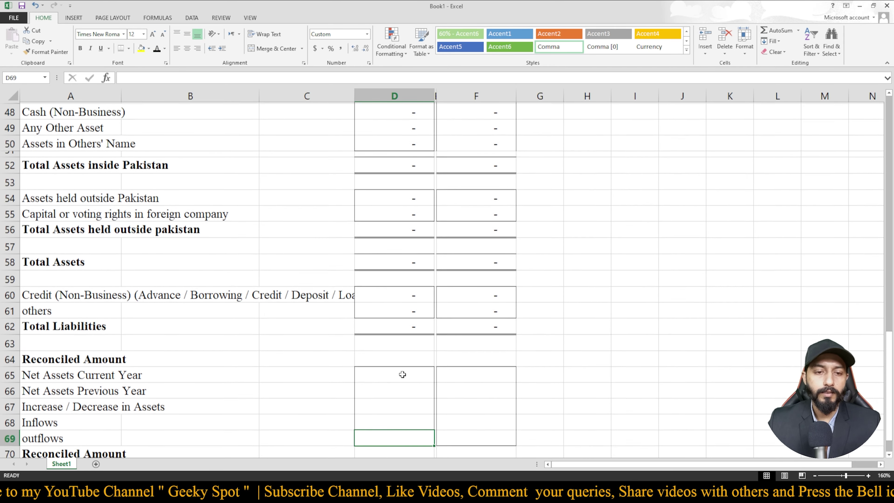
Enter 0 in each Tax Year 2023 cell of the reconciliation section, D65 through D70
{"action": "key", "text": "Down"}
{"action": "key", "text": "Down"}
{"action": "key", "text": "Down"}
{"action": "key", "text": "Down"}
{"action": "key", "text": "Down"}
{"action": "key", "text": "Down"}
{"action": "key", "text": "Up"}
{"action": "key", "text": "Up"}
{"action": "key", "text": "Up"}
{"action": "key", "text": "Up"}
{"action": "key", "text": "Up"}
{"action": "key", "text": "Up"}
{"action": "key", "text": "Up"}
{"action": "key", "text": "Up"}
{"action": "key", "text": "Up"}
{"action": "key", "text": "Up"}
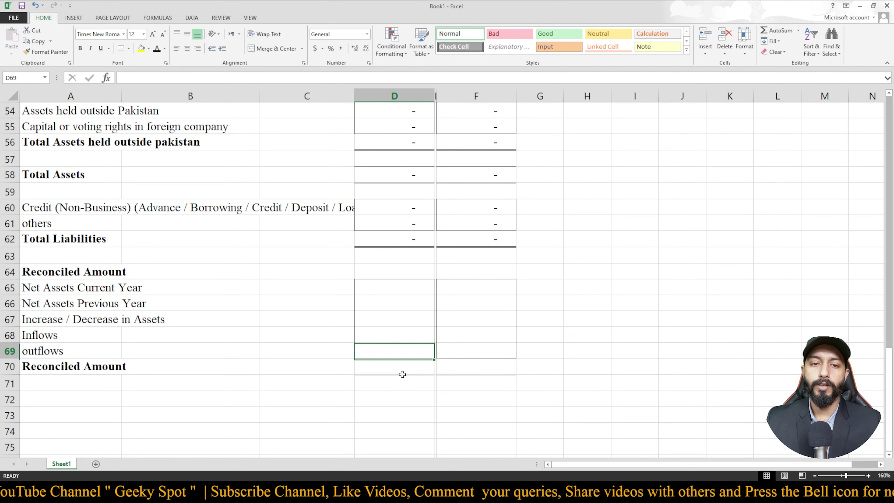
{"action": "type", "text": "0"}
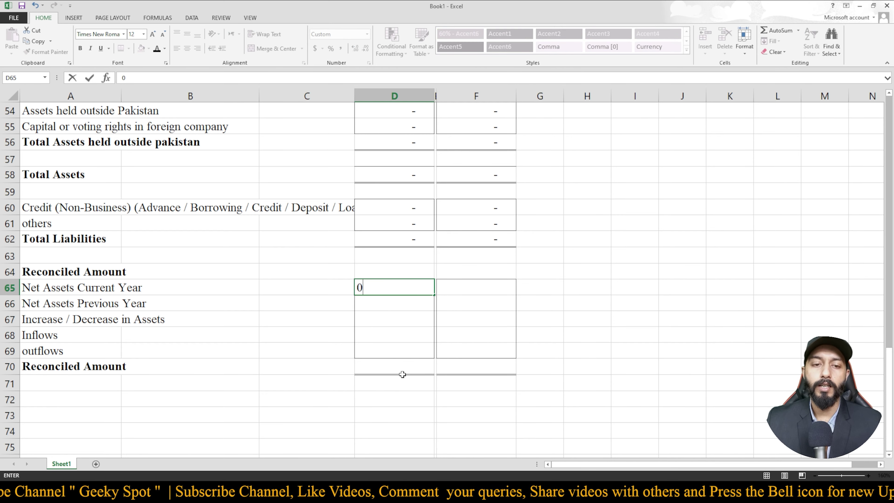
{"action": "key", "text": "Return"}
{"action": "type", "text": "0"}
{"action": "key", "text": "Return"}
{"action": "type", "text": "0"}
{"action": "key", "text": "Return"}
{"action": "type", "text": "0"}
{"action": "key", "text": "Return"}
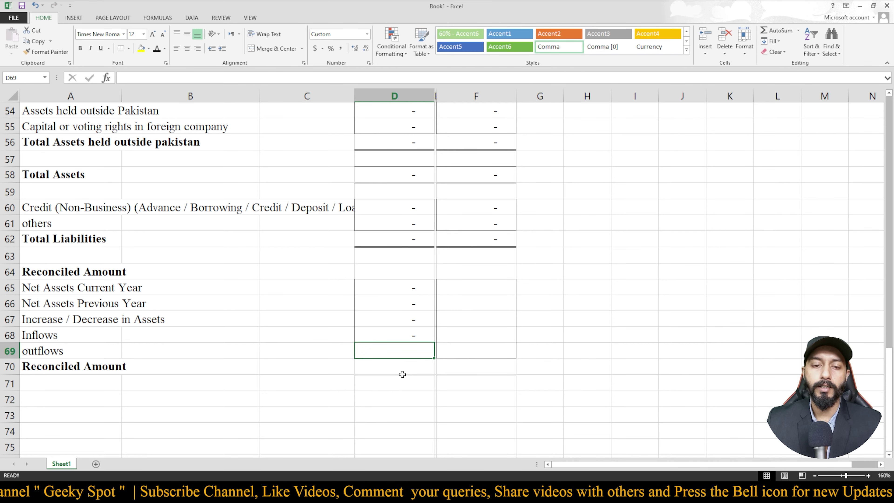
{"action": "type", "text": "0"}
{"action": "key", "text": "Return"}
{"action": "type", "text": "0"}
{"action": "key", "text": "ctrl+Return"}
Enter 0 in each Tax Year 2022 cell of the reconciliation section, F65 through F70
{"action": "key", "text": "Up"}
{"action": "key", "text": "Up"}
{"action": "key", "text": "Up"}
{"action": "key", "text": "Up"}
{"action": "key", "text": "Up"}
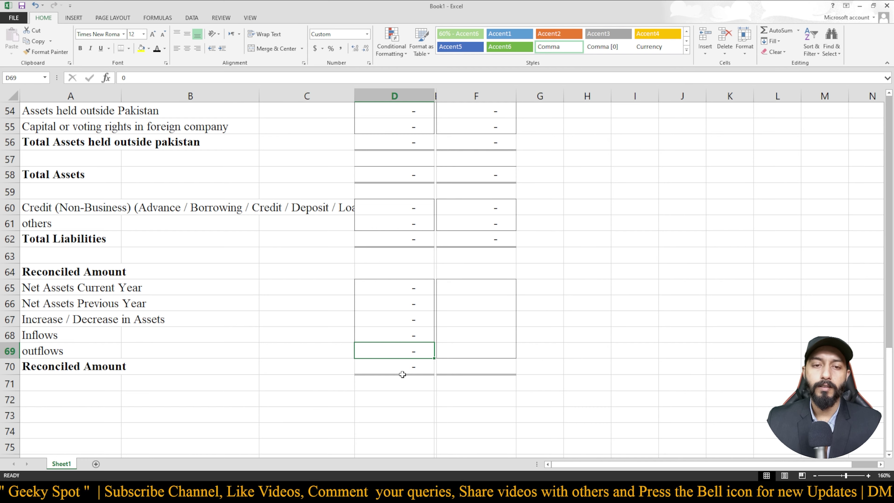
{"action": "key", "text": "Right"}
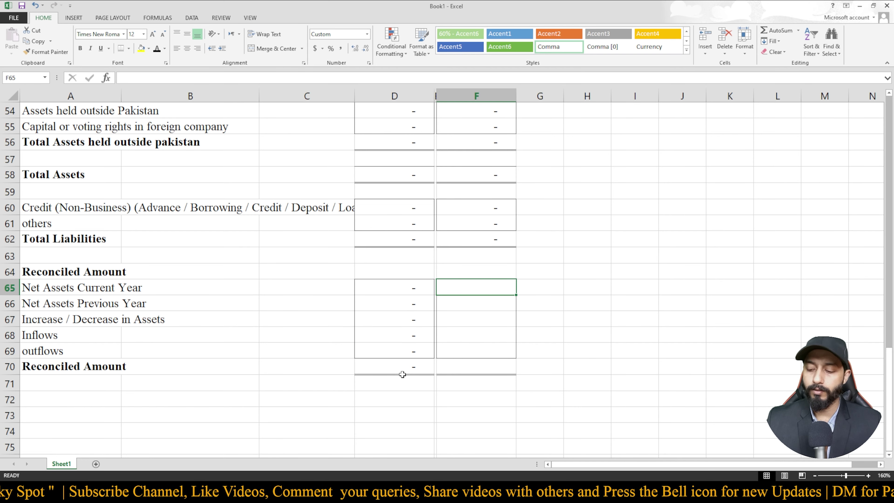
{"action": "type", "text": "0"}
{"action": "key", "text": "Return"}
{"action": "type", "text": "0"}
{"action": "key", "text": "Return"}
{"action": "type", "text": "0"}
{"action": "key", "text": "Return"}
{"action": "type", "text": "0"}
{"action": "key", "text": "Return"}
{"action": "key", "text": "Return"}
{"action": "type", "text": "0"}
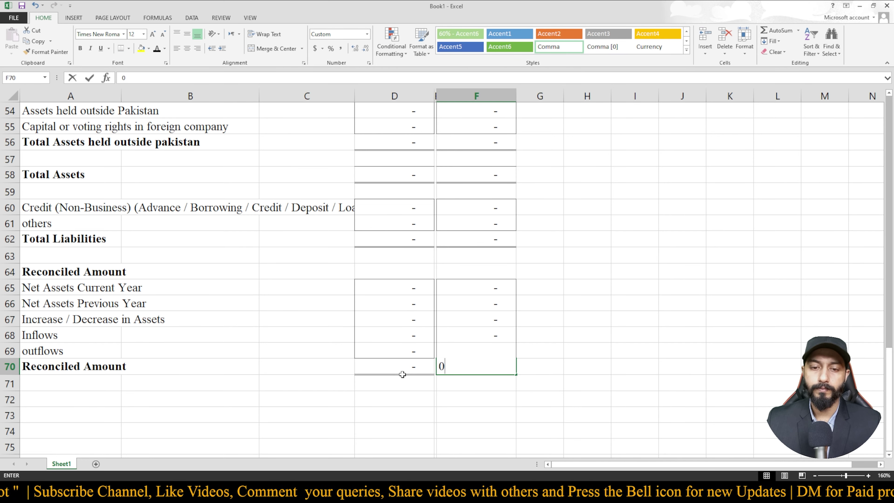
{"action": "key", "text": "ctrl+Return"}
{"action": "key", "text": "Up"}
{"action": "type", "text": "0"}
{"action": "key", "text": "ctrl+Return"}
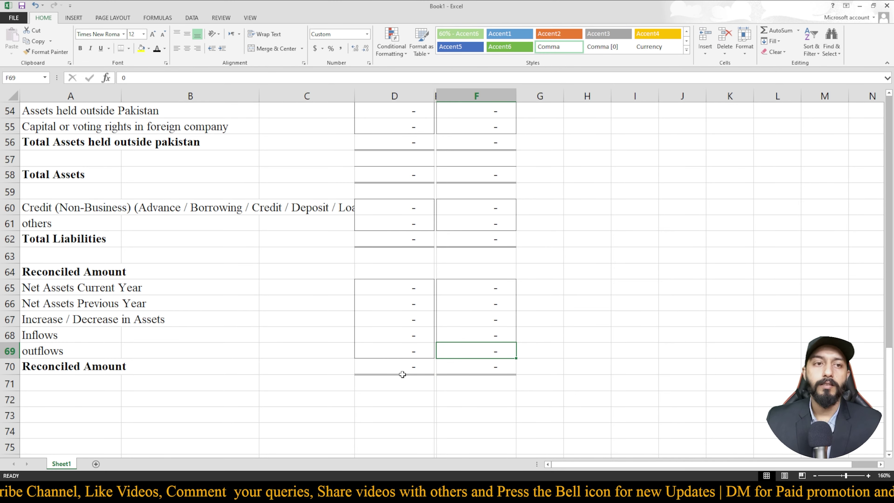
Examine the Tax Year 2023 and Tax Year 2022 columns from Opening Wealth through inflows, outflows and the wealth statement
{"action": "scroll", "coordinate": [383, 316], "scroll_direction": "up", "scroll_amount": 16}
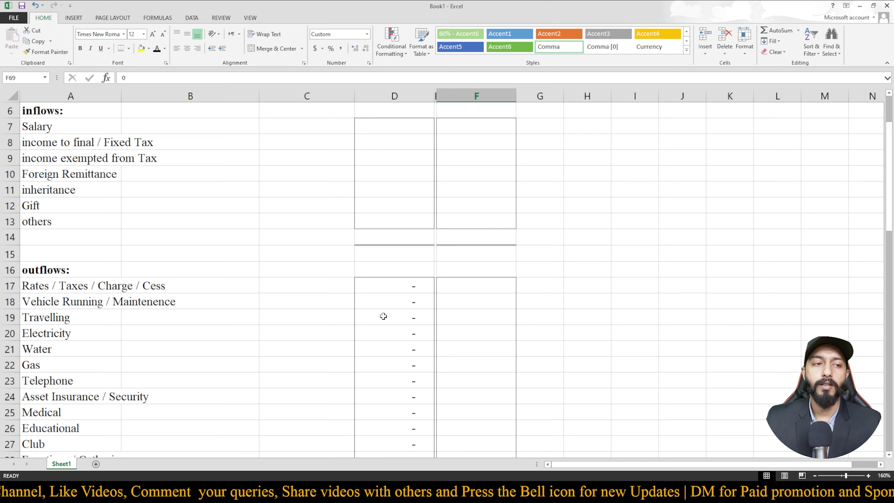
{"action": "scroll", "coordinate": [383, 316], "scroll_direction": "up", "scroll_amount": 2}
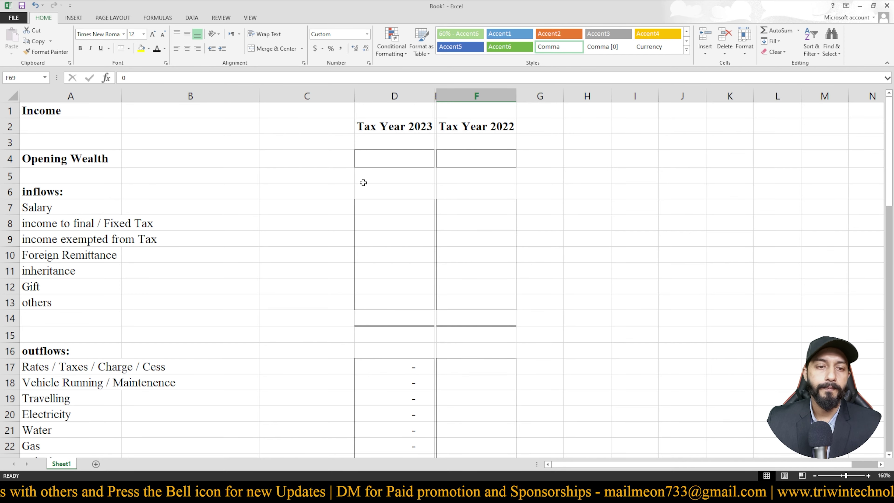
{"action": "left_click", "coordinate": [399, 161]}
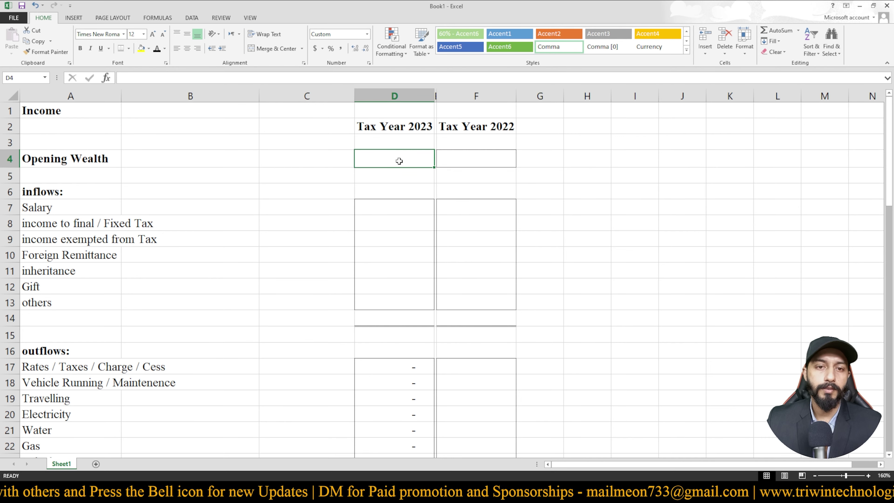
{"action": "left_click", "coordinate": [484, 162]}
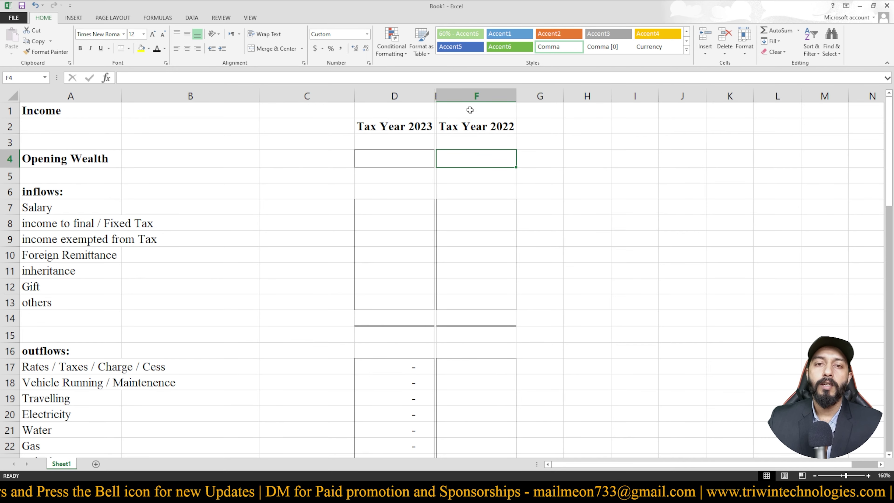
{"action": "left_click", "coordinate": [408, 95]}
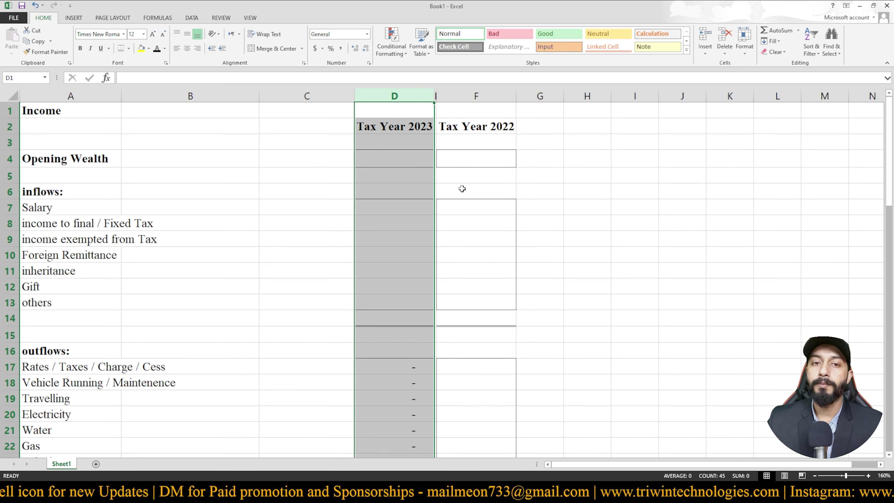
{"action": "scroll", "coordinate": [479, 214], "scroll_direction": "down", "scroll_amount": 1}
{"action": "scroll", "coordinate": [479, 214], "scroll_direction": "up", "scroll_amount": 1}
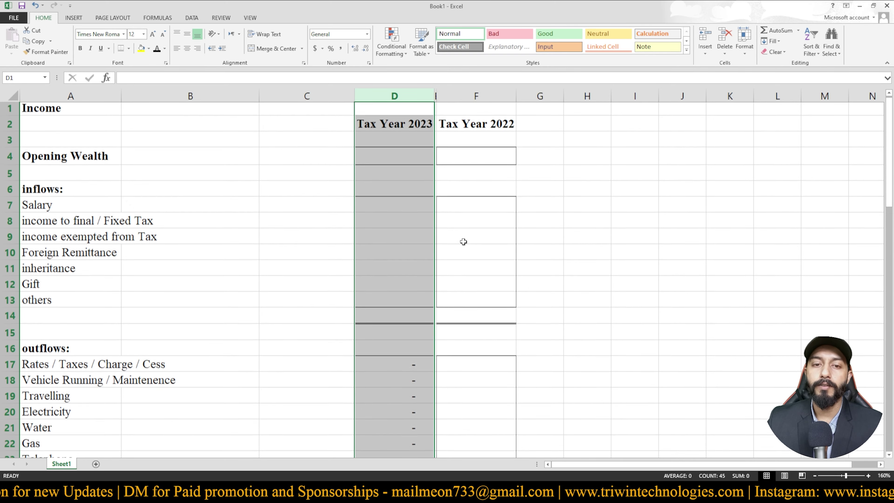
{"action": "left_click", "coordinate": [463, 241]}
{"action": "left_click_drag", "start_coordinate": [463, 151], "coordinate": [493, 413]}
{"action": "scroll", "coordinate": [501, 371], "scroll_direction": "down", "scroll_amount": 3}
{"action": "scroll", "coordinate": [501, 355], "scroll_direction": "down", "scroll_amount": 1}
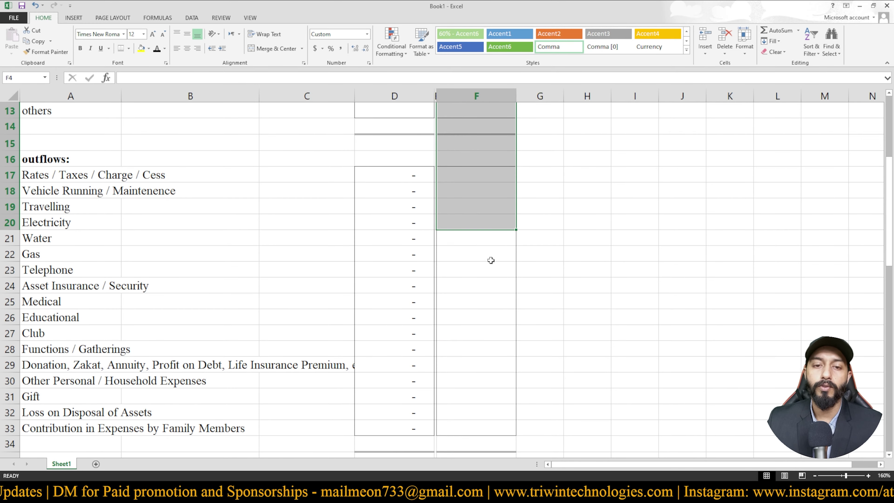
{"action": "scroll", "coordinate": [483, 356], "scroll_direction": "down", "scroll_amount": 7}
{"action": "scroll", "coordinate": [485, 351], "scroll_direction": "up", "scroll_amount": 11}
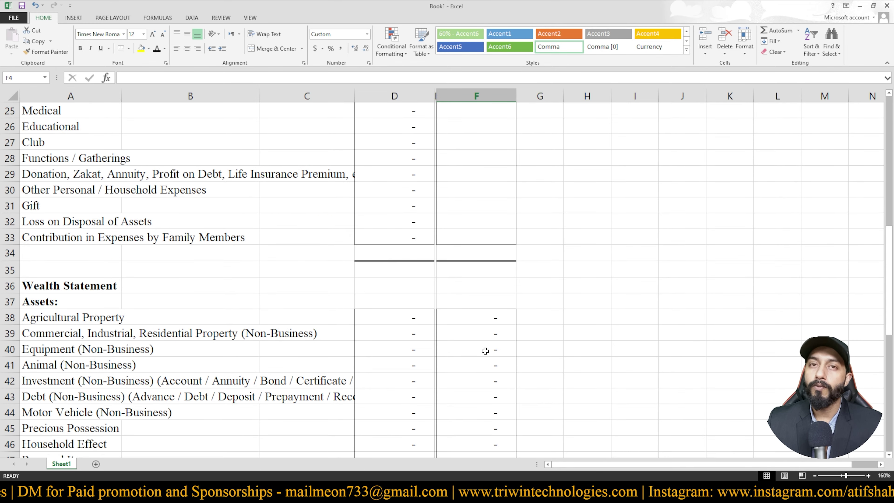
{"action": "left_click", "coordinate": [544, 244]}
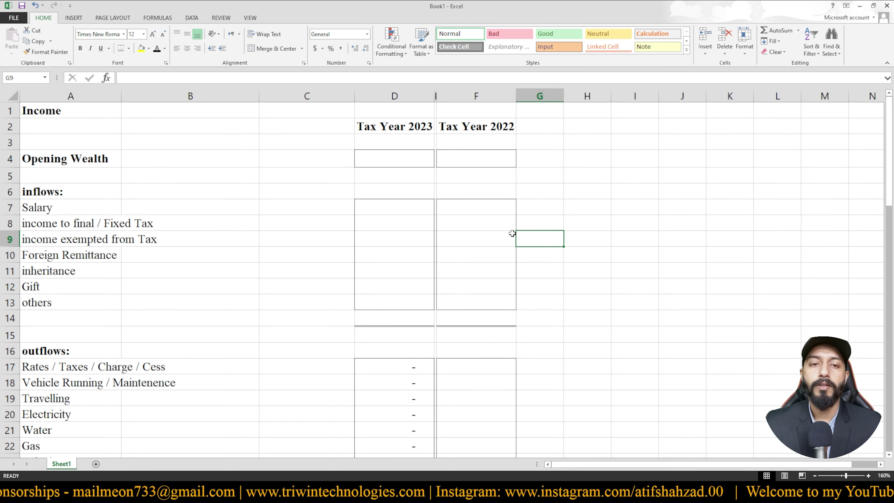
{"action": "key", "text": "Left"}
{"action": "key", "text": "Left"}
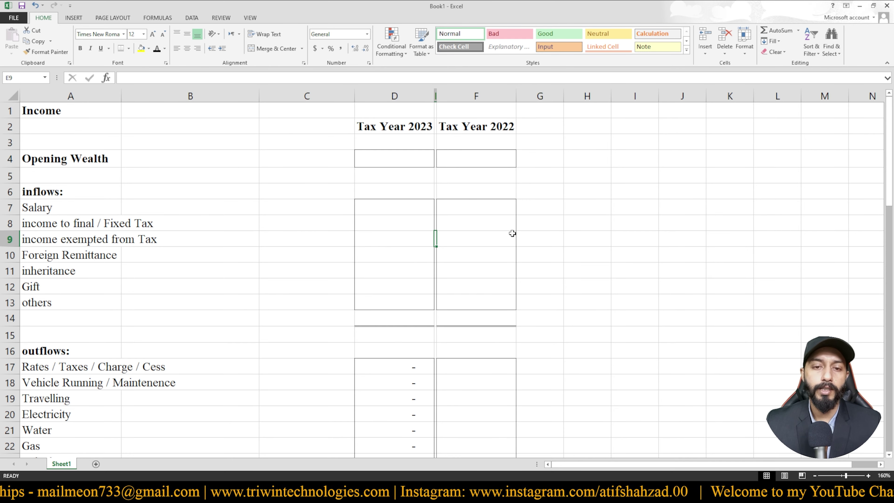
{"action": "key", "text": "Down"}
{"action": "key", "text": "Down"}
{"action": "key", "text": "Down"}
{"action": "key", "text": "Down"}
{"action": "key", "text": "Down"}
{"action": "key", "text": "Down"}
{"action": "key", "text": "Down"}
{"action": "key", "text": "Down"}
{"action": "key", "text": "Down"}
{"action": "key", "text": "Down"}
{"action": "key", "text": "Down"}
{"action": "key", "text": "Down"}
{"action": "key", "text": "Down"}
{"action": "key", "text": "Down"}
{"action": "key", "text": "Down"}
{"action": "key", "text": "Down"}
{"action": "key", "text": "Down"}
{"action": "key", "text": "Down"}
{"action": "key", "text": "Down"}
{"action": "key", "text": "Down"}
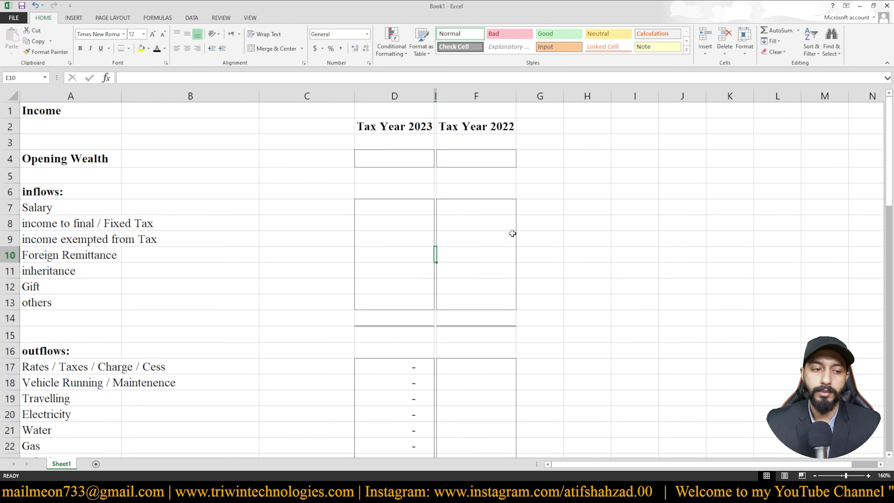
{"action": "key", "text": "Up"}
{"action": "key", "text": "Up"}
{"action": "key", "text": "Up"}
{"action": "key", "text": "Up"}
{"action": "key", "text": "Up"}
{"action": "key", "text": "Up"}
{"action": "key", "text": "Up"}
{"action": "key", "text": "Up"}
{"action": "key", "text": "Up"}
{"action": "key", "text": "Up"}
{"action": "key", "text": "Up"}
{"action": "key", "text": "Up"}
{"action": "key", "text": "Up"}
{"action": "key", "text": "Up"}
{"action": "key", "text": "Up"}
{"action": "key", "text": "Up"}
{"action": "key", "text": "Up"}
{"action": "key", "text": "Up"}
{"action": "key", "text": "Up"}
{"action": "key", "text": "Up"}
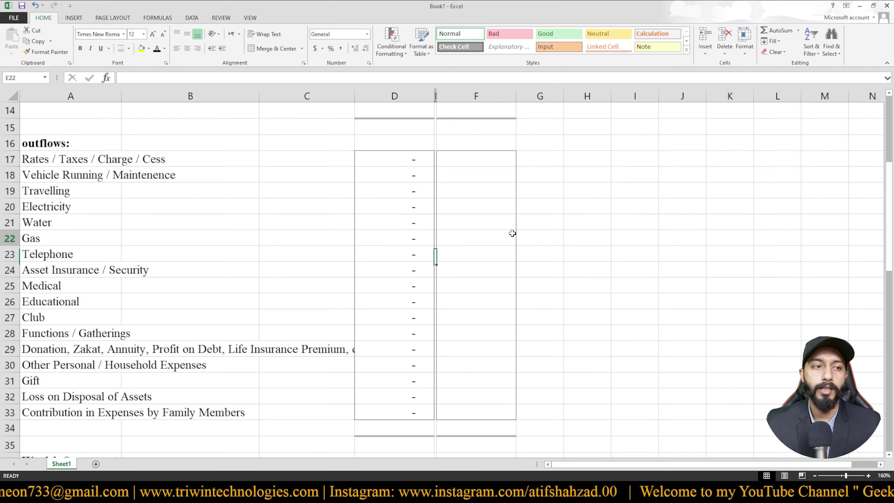
{"action": "key", "text": "Up"}
{"action": "key", "text": "Up"}
{"action": "key", "text": "Up"}
{"action": "key", "text": "Up"}
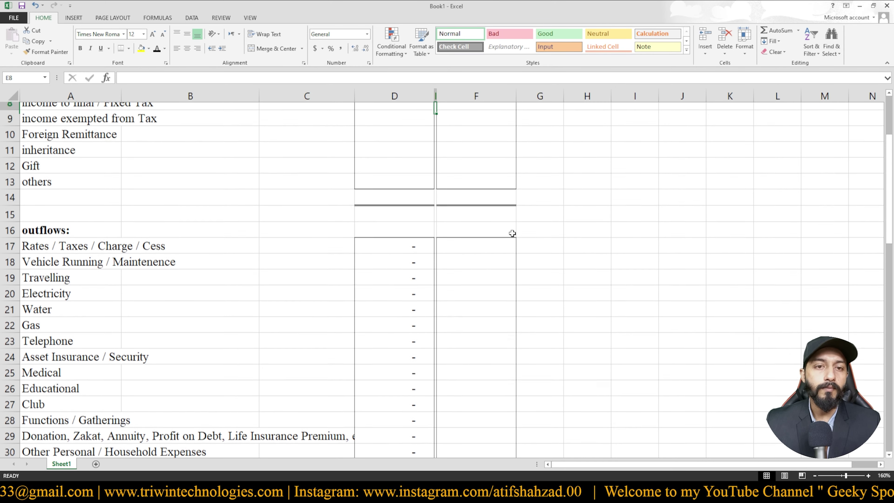
{"action": "key", "text": "Down"}
{"action": "key", "text": "Down"}
{"action": "key", "text": "Down"}
{"action": "key", "text": "Down"}
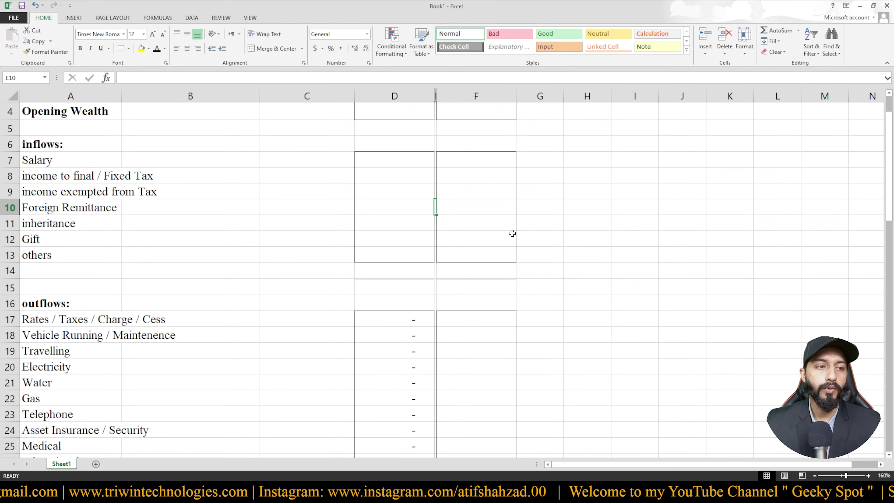
{"action": "key", "text": "Right"}
{"action": "key", "text": "Right"}
{"action": "key", "text": "Up"}
{"action": "key", "text": "Up"}
{"action": "key", "text": "Left"}
{"action": "key", "text": "Left"}
{"action": "key", "text": "Right"}
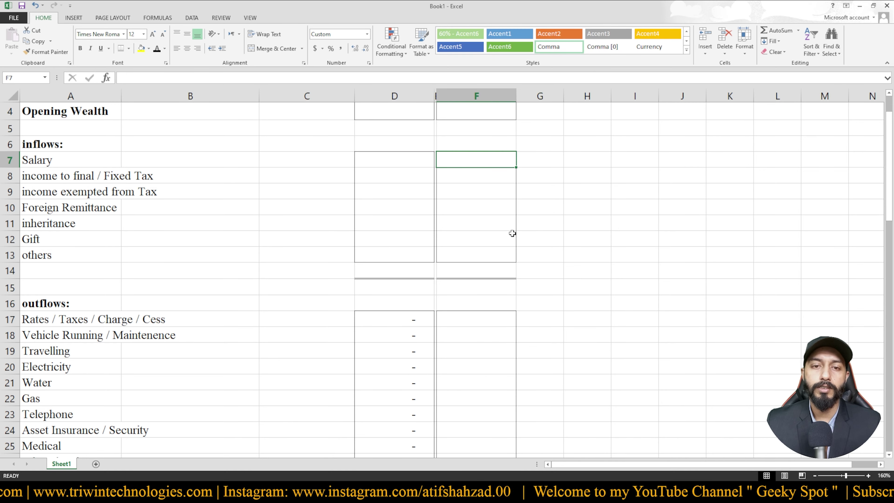
{"action": "key", "text": "shift+Down"}
{"action": "key", "text": "shift+Down"}
{"action": "key", "text": "shift+Down"}
{"action": "key", "text": "shift+Down"}
{"action": "key", "text": "shift+Up"}
{"action": "key", "text": "shift+Up"}
{"action": "key", "text": "Down"}
{"action": "key", "text": "Down"}
{"action": "key", "text": "Down"}
{"action": "key", "text": "Down"}
{"action": "key", "text": "Down"}
{"action": "key", "text": "Down"}
{"action": "key", "text": "Down"}
{"action": "key", "text": "Down"}
{"action": "key", "text": "Down"}
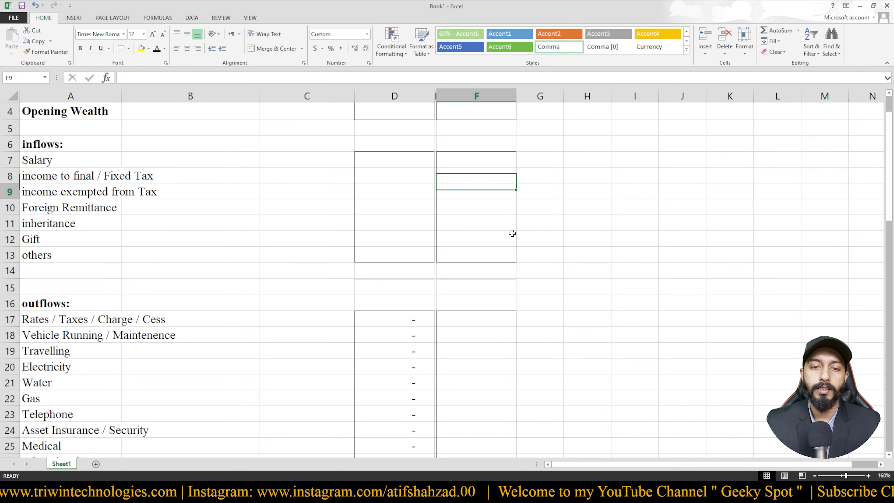
Examine the Tax Year 2022 cells of the outflows section in column F, from row 17 down to row 36
{"action": "key", "text": "shift+Down"}
{"action": "key", "text": "shift+Down"}
{"action": "key", "text": "shift+Down"}
{"action": "key", "text": "shift+Down"}
{"action": "key", "text": "shift+Down"}
{"action": "key", "text": "shift+Down"}
{"action": "key", "text": "shift+Down"}
{"action": "key", "text": "shift+Down"}
{"action": "key", "text": "shift+Down"}
{"action": "key", "text": "shift+Down"}
{"action": "key", "text": "shift+Down"}
{"action": "key", "text": "shift+Down"}
{"action": "key", "text": "shift+Down"}
{"action": "key", "text": "shift+Down"}
{"action": "key", "text": "shift+Down"}
{"action": "key", "text": "shift+Down"}
{"action": "key", "text": "shift+Down"}
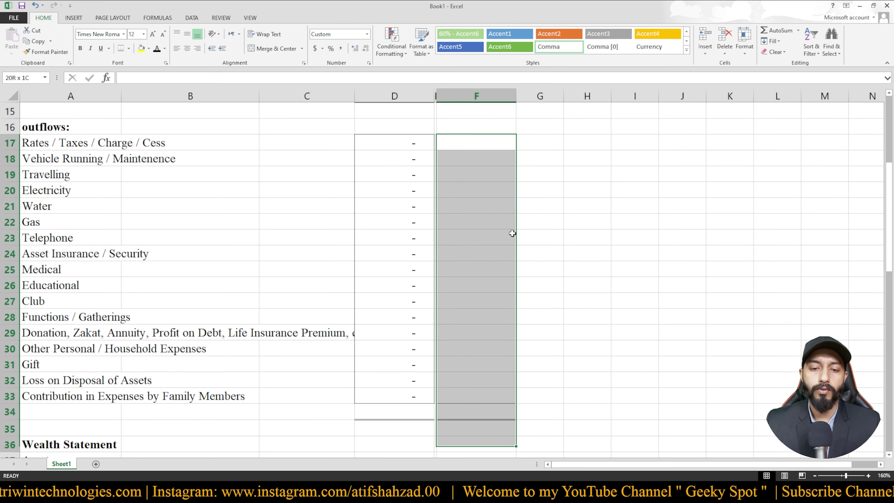
{"action": "key", "text": "Up"}
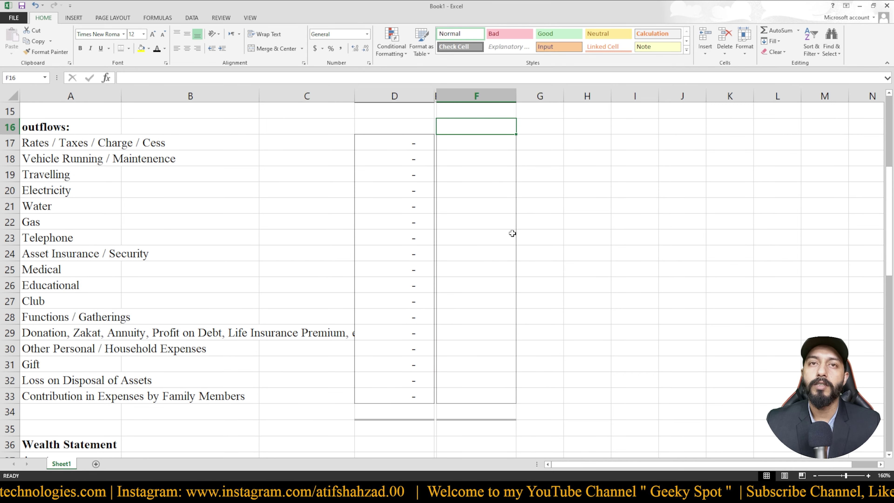
Examine the Tax Year 2022 asset cells of the wealth statement, F38 through F50
{"action": "key", "text": "Down"}
{"action": "key", "text": "Down"}
{"action": "key", "text": "Down"}
{"action": "key", "text": "Down"}
{"action": "key", "text": "Down"}
{"action": "key", "text": "Down"}
{"action": "key", "text": "Down"}
{"action": "key", "text": "Down"}
{"action": "key", "text": "Down"}
{"action": "key", "text": "Down"}
{"action": "key", "text": "Down"}
{"action": "key", "text": "Down"}
{"action": "key", "text": "Down"}
{"action": "key", "text": "Down"}
{"action": "key", "text": "Down"}
{"action": "key", "text": "Down"}
{"action": "key", "text": "Down"}
{"action": "key", "text": "Down"}
{"action": "key", "text": "Down"}
{"action": "key", "text": "Down"}
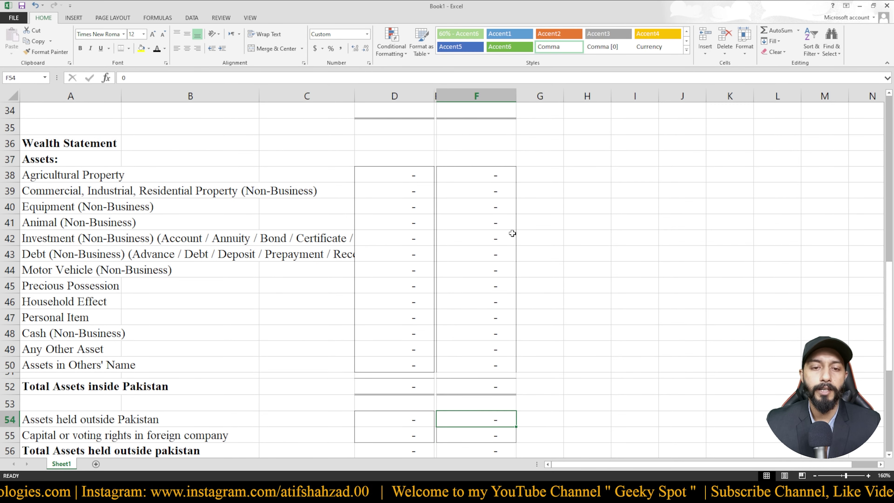
{"action": "key", "text": "Up"}
{"action": "key", "text": "Up"}
{"action": "key", "text": "Up"}
{"action": "key", "text": "Up"}
{"action": "key", "text": "Up"}
{"action": "key", "text": "Up"}
{"action": "key", "text": "Up"}
{"action": "key", "text": "Up"}
{"action": "key", "text": "Up"}
{"action": "key", "text": "Up"}
{"action": "key", "text": "Up"}
{"action": "key", "text": "Up"}
{"action": "key", "text": "Up"}
{"action": "key", "text": "Up"}
{"action": "key", "text": "Up"}
{"action": "key", "text": "Up"}
{"action": "key", "text": "shift+Down"}
{"action": "key", "text": "shift+Down"}
{"action": "key", "text": "shift+Down"}
{"action": "key", "text": "shift+Down"}
{"action": "key", "text": "shift+Down"}
{"action": "key", "text": "shift+Down"}
{"action": "key", "text": "shift+Down"}
{"action": "key", "text": "shift+Down"}
{"action": "key", "text": "shift+Down"}
{"action": "key", "text": "shift+Down"}
{"action": "key", "text": "shift+Down"}
{"action": "key", "text": "shift+Down"}
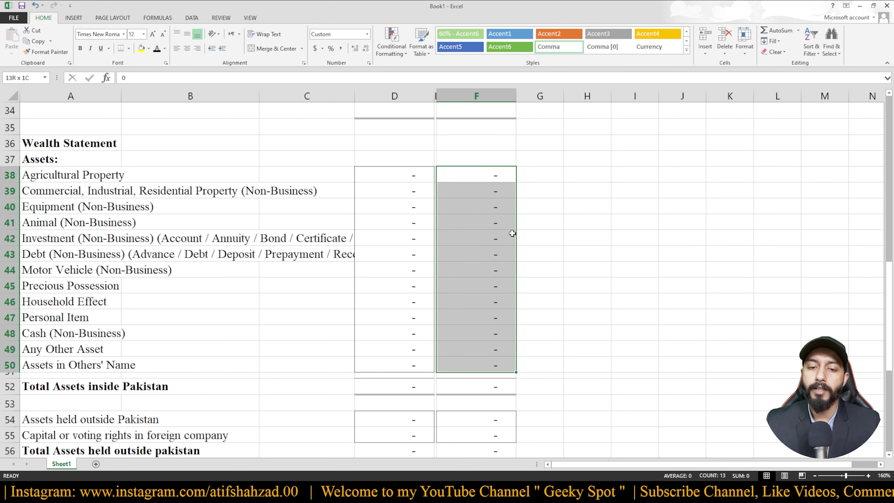
{"action": "key", "text": "Left"}
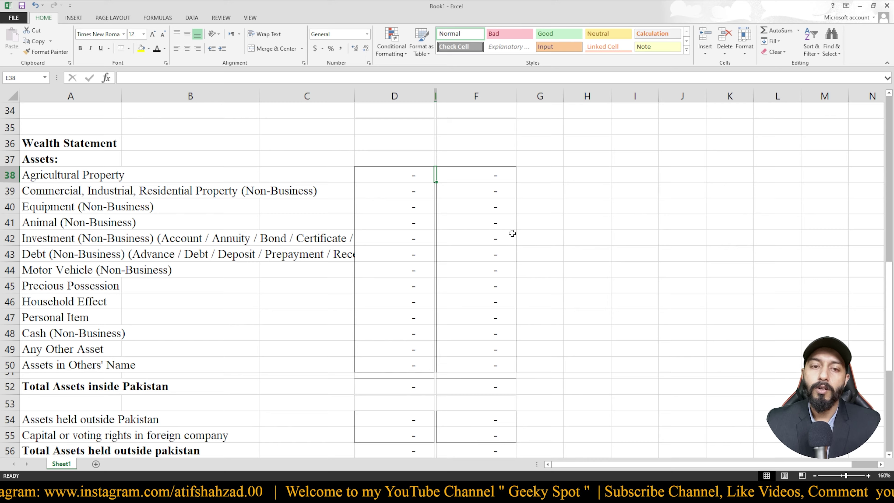
Review both tax year columns of the income section, from Opening Wealth through inflows and outflows
{"action": "key", "text": "Up"}
{"action": "key", "text": "Up"}
{"action": "key", "text": "Up"}
{"action": "key", "text": "Up"}
{"action": "key", "text": "Up"}
{"action": "key", "text": "Up"}
{"action": "key", "text": "Up"}
{"action": "key", "text": "Up"}
{"action": "key", "text": "Up"}
{"action": "key", "text": "Up"}
{"action": "key", "text": "Up"}
{"action": "key", "text": "Up"}
{"action": "key", "text": "Up"}
{"action": "key", "text": "Up"}
{"action": "key", "text": "Up"}
{"action": "key", "text": "Up"}
{"action": "key", "text": "Up"}
{"action": "key", "text": "Up"}
{"action": "key", "text": "Up"}
{"action": "key", "text": "Up"}
{"action": "key", "text": "Up"}
{"action": "key", "text": "Up"}
{"action": "key", "text": "Up"}
{"action": "key", "text": "Up"}
{"action": "key", "text": "Up"}
{"action": "key", "text": "Up"}
{"action": "key", "text": "Up"}
{"action": "key", "text": "Up"}
{"action": "key", "text": "Up"}
{"action": "key", "text": "Up"}
{"action": "key", "text": "Up"}
{"action": "key", "text": "Up"}
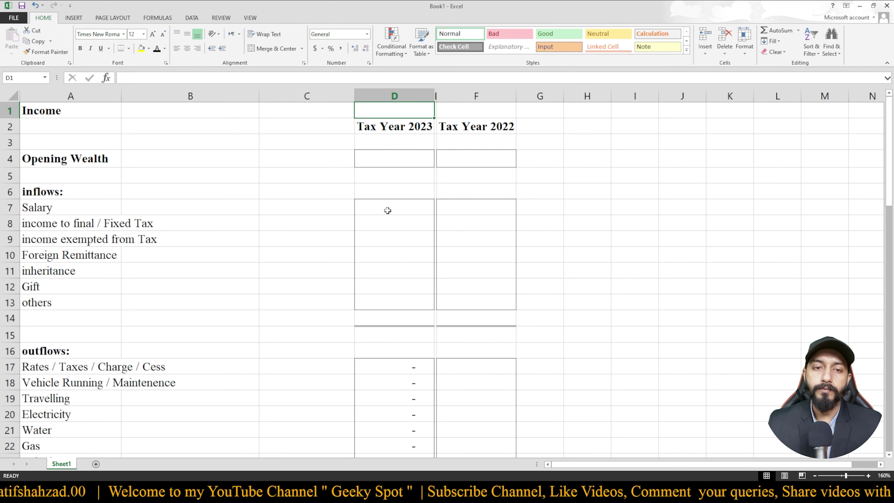
{"action": "scroll", "coordinate": [388, 210], "scroll_direction": "down", "scroll_amount": 2}
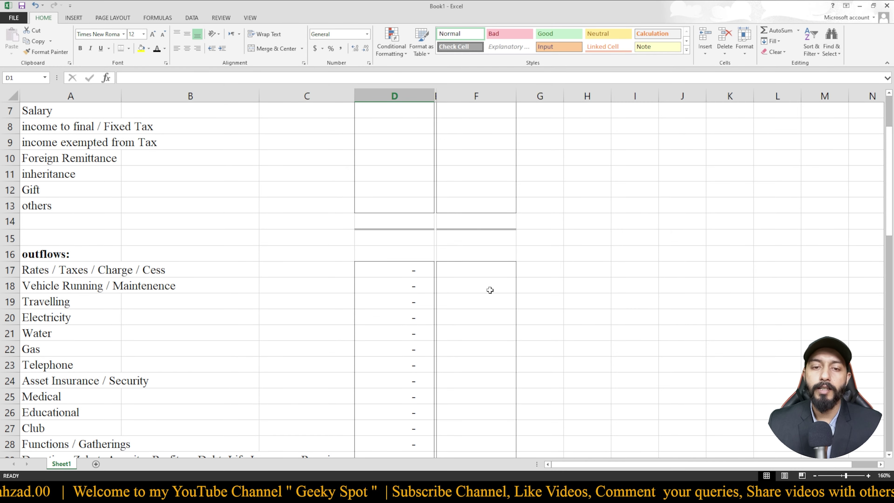
{"action": "scroll", "coordinate": [489, 289], "scroll_direction": "down", "scroll_amount": 1}
{"action": "scroll", "coordinate": [491, 273], "scroll_direction": "down", "scroll_amount": 2}
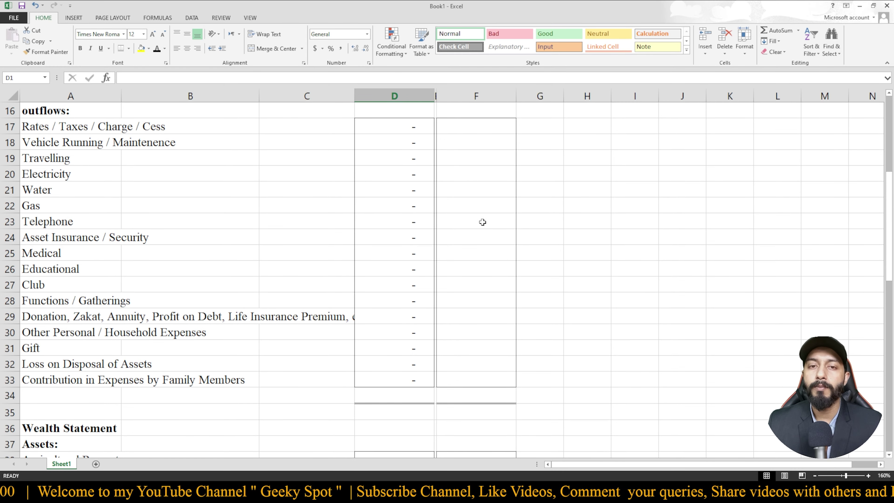
{"action": "scroll", "coordinate": [470, 245], "scroll_direction": "up", "scroll_amount": 5}
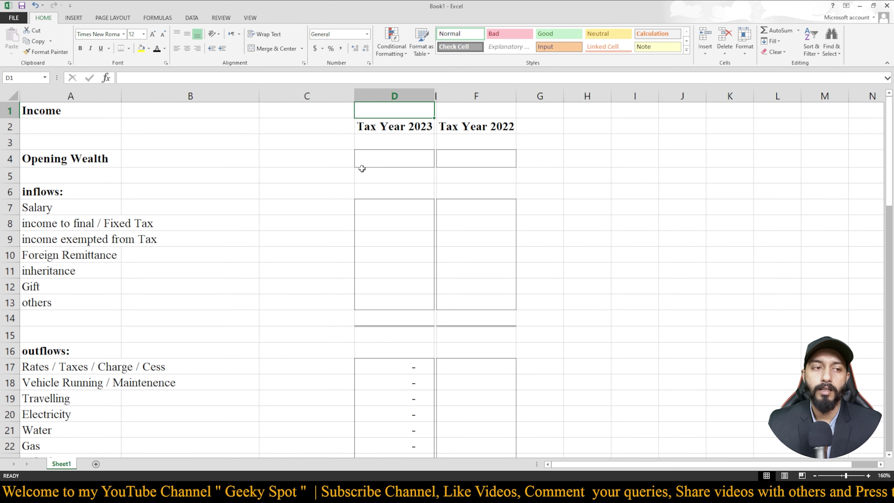
Compare the Tax Year 2023 Opening Wealth cell with the Tax Year 2022 assets in F38:F50
{"action": "left_click", "coordinate": [383, 160]}
{"action": "scroll", "coordinate": [458, 243], "scroll_direction": "down", "scroll_amount": 4}
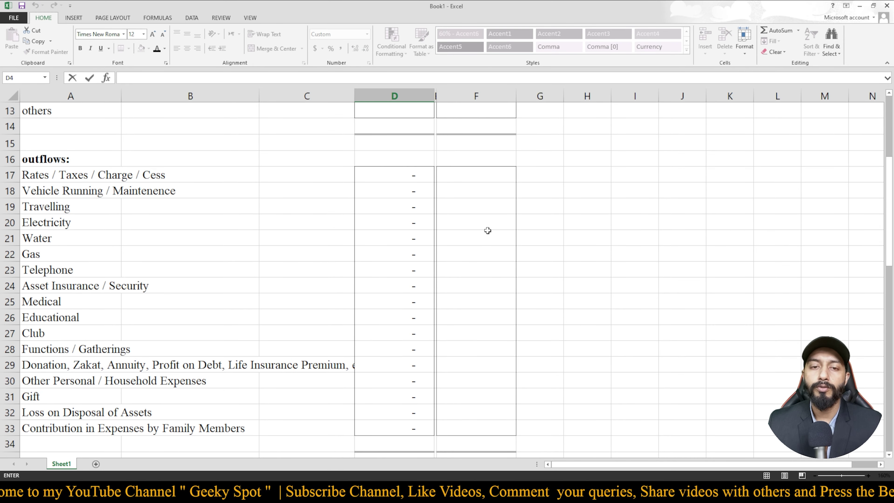
{"action": "scroll", "coordinate": [477, 249], "scroll_direction": "down", "scroll_amount": 8}
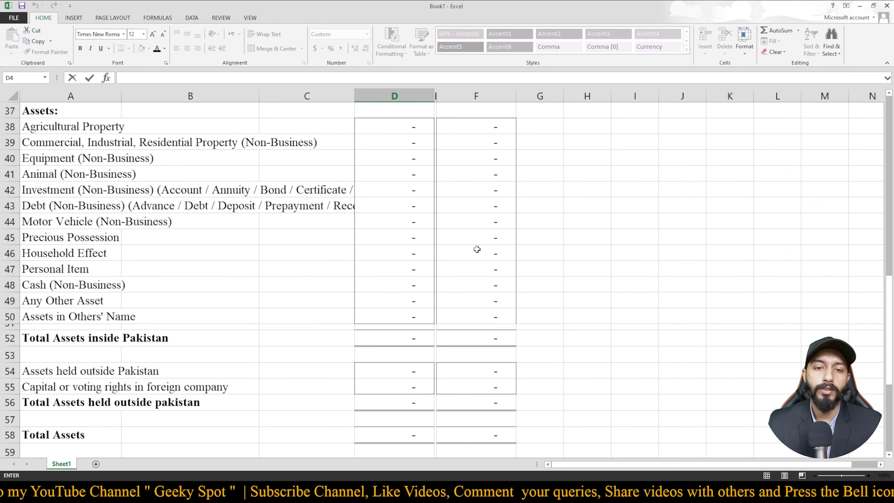
{"action": "left_click", "coordinate": [471, 222]}
{"action": "left_click_drag", "start_coordinate": [467, 131], "coordinate": [496, 308]}
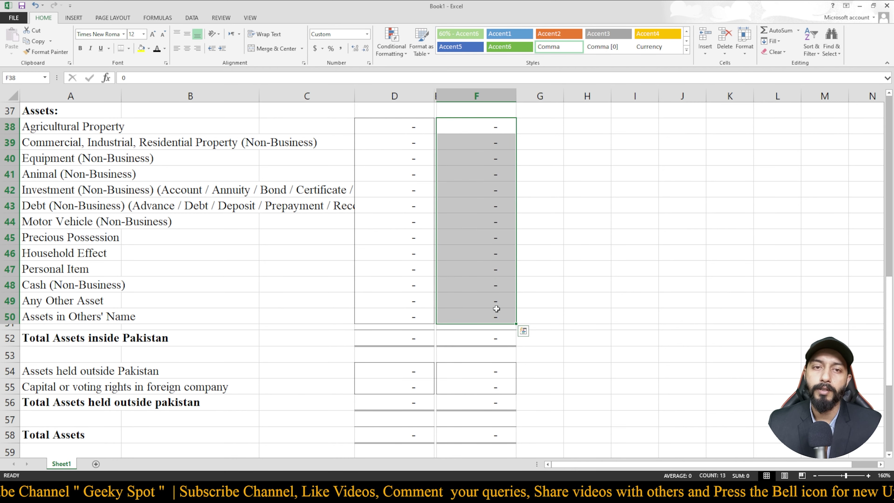
{"action": "left_click", "coordinate": [402, 205]}
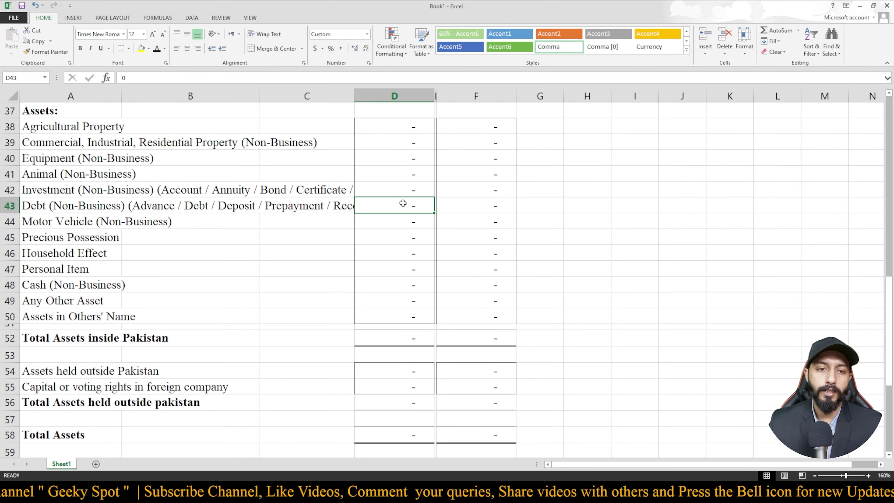
{"action": "scroll", "coordinate": [398, 209], "scroll_direction": "up", "scroll_amount": 8}
{"action": "scroll", "coordinate": [398, 211], "scroll_direction": "up", "scroll_amount": 4}
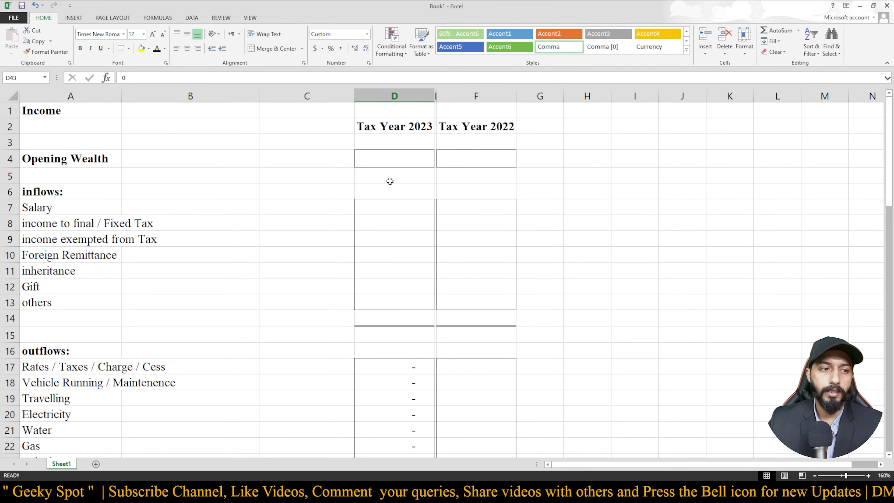
{"action": "scroll", "coordinate": [389, 230], "scroll_direction": "down", "scroll_amount": 1}
{"action": "scroll", "coordinate": [403, 193], "scroll_direction": "up", "scroll_amount": 1}
Link Tax Year 2023 Opening Wealth in D4 to the Tax Year 2022 Total Assets with the formula =+F58
{"action": "left_click", "coordinate": [395, 158]}
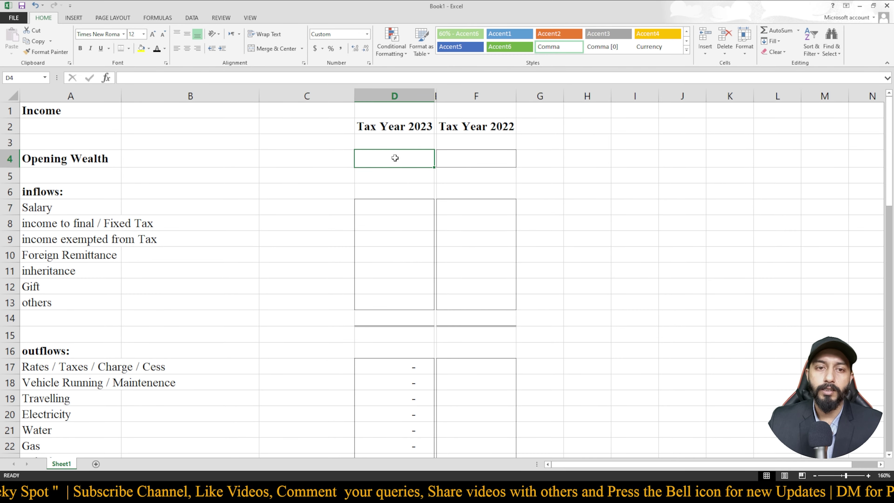
{"action": "type", "text": "+"}
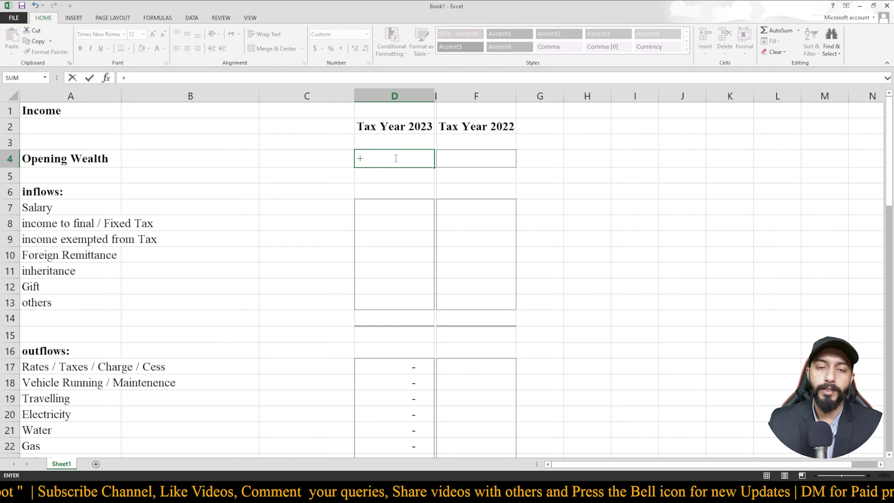
{"action": "scroll", "coordinate": [466, 229], "scroll_direction": "down", "scroll_amount": 15}
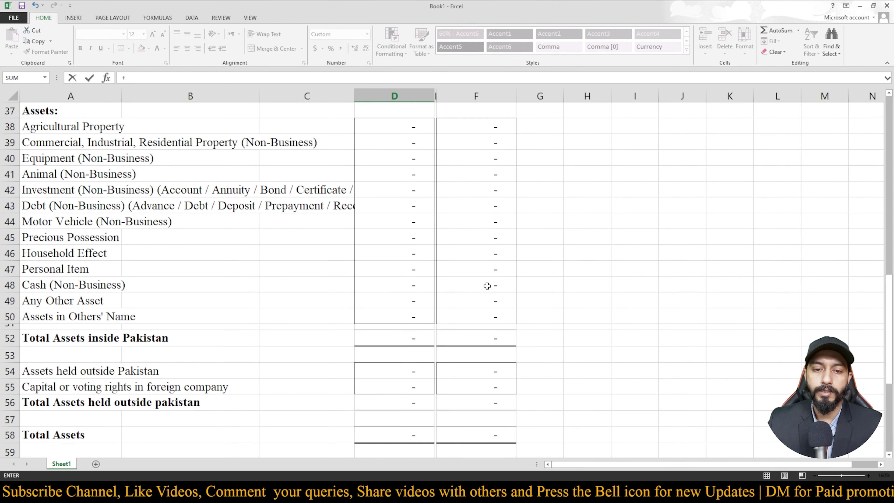
{"action": "scroll", "coordinate": [487, 286], "scroll_direction": "down", "scroll_amount": 3}
{"action": "scroll", "coordinate": [486, 284], "scroll_direction": "up", "scroll_amount": 2}
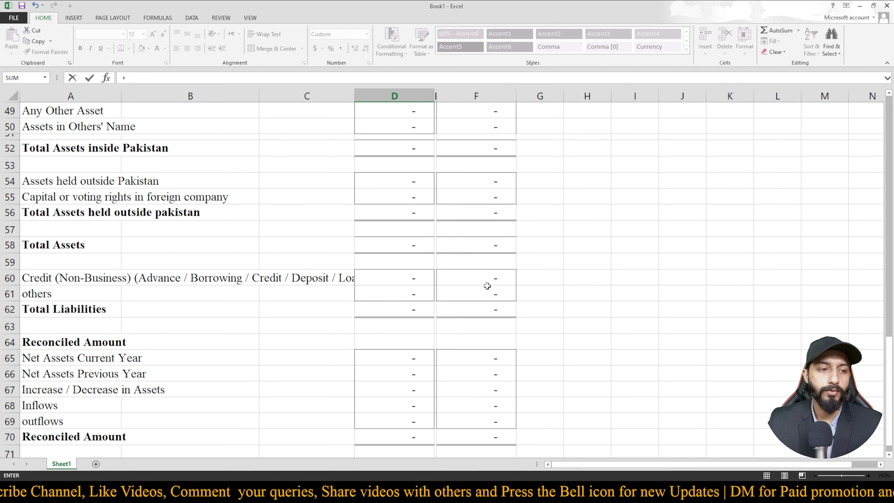
{"action": "left_click", "coordinate": [479, 247]}
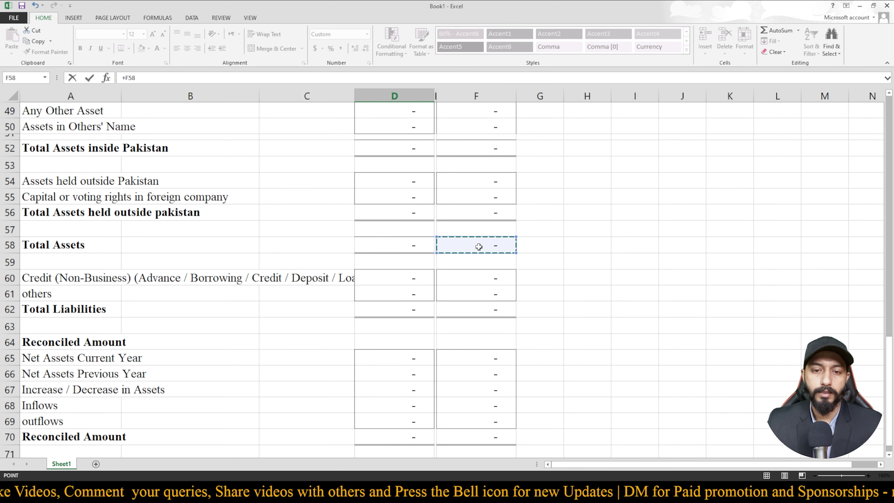
{"action": "key", "text": "Escape"}
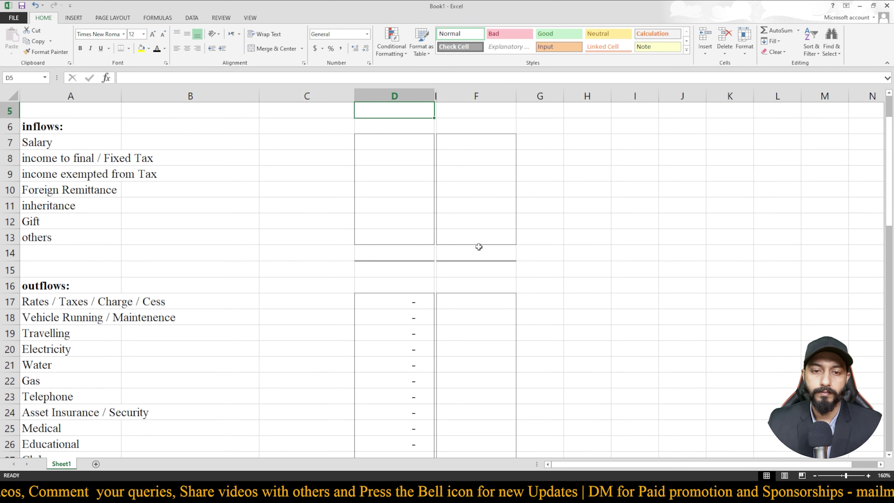
{"action": "left_click", "coordinate": [396, 160]}
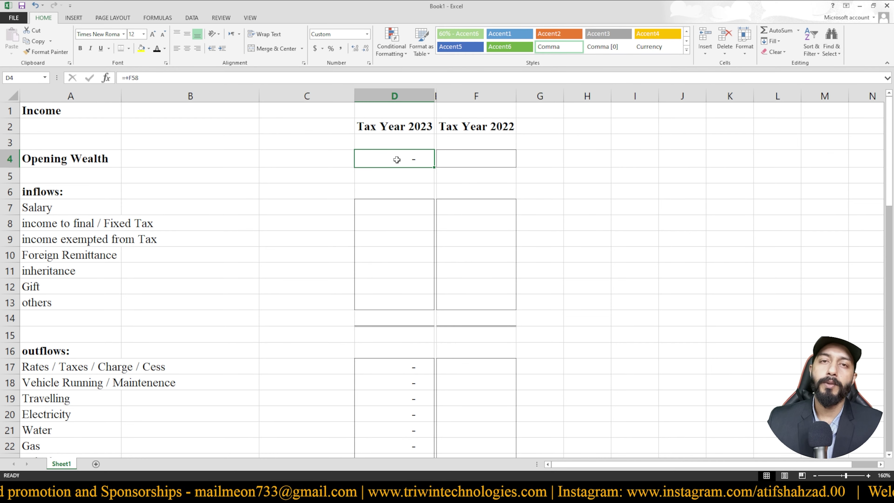
Total the Tax Year 2023 inflows in D14 with the formula =SUM(D7:D13) and check its cell range
{"action": "scroll", "coordinate": [405, 171], "scroll_direction": "down", "scroll_amount": 14}
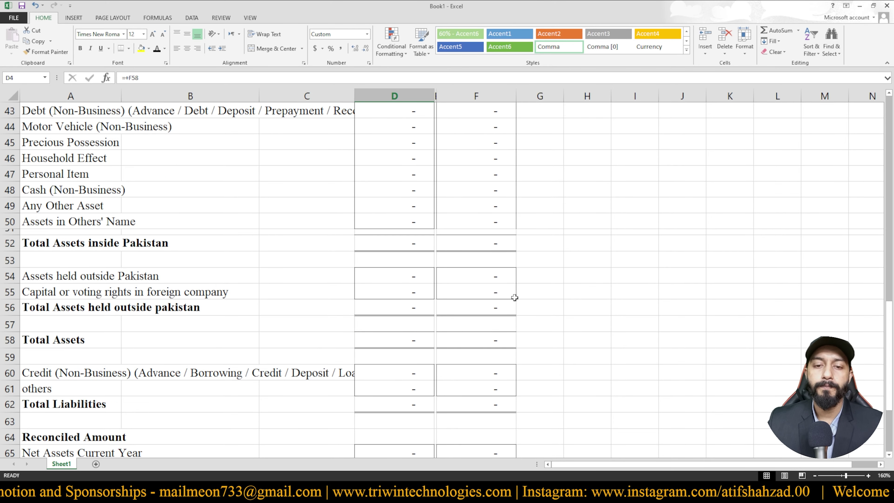
{"action": "scroll", "coordinate": [512, 295], "scroll_direction": "down", "scroll_amount": 4}
{"action": "scroll", "coordinate": [513, 294], "scroll_direction": "up", "scroll_amount": 13}
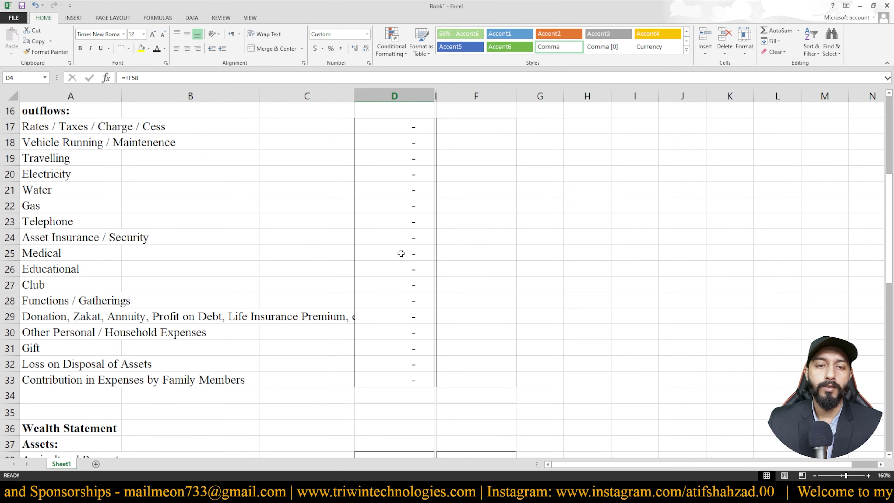
{"action": "scroll", "coordinate": [401, 253], "scroll_direction": "up", "scroll_amount": 5}
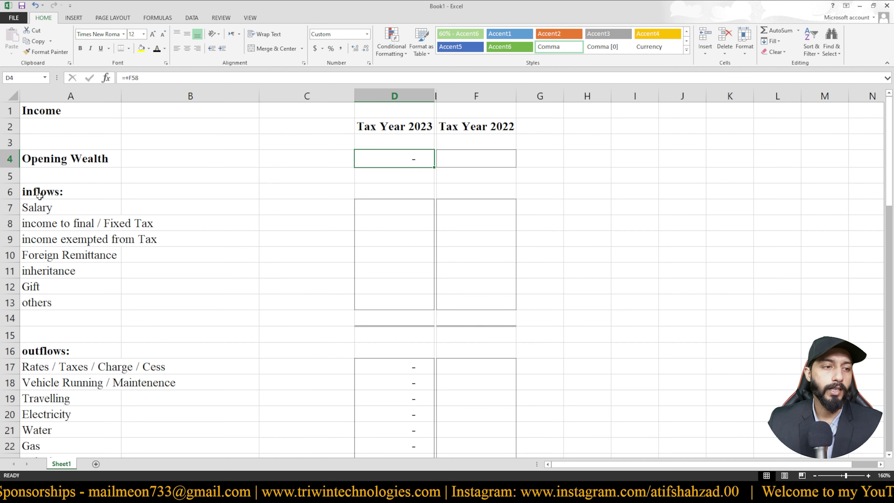
{"action": "left_click_drag", "start_coordinate": [383, 207], "coordinate": [406, 296]}
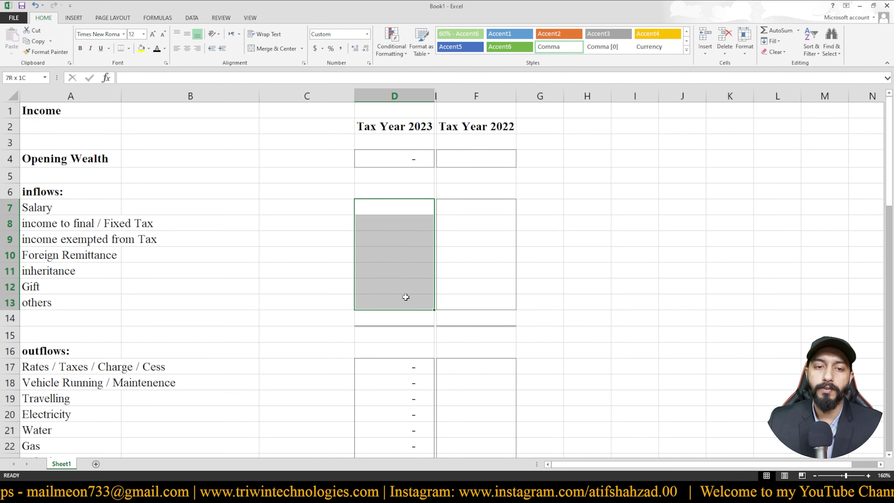
{"action": "left_click", "coordinate": [395, 318]}
{"action": "type", "text": "="}
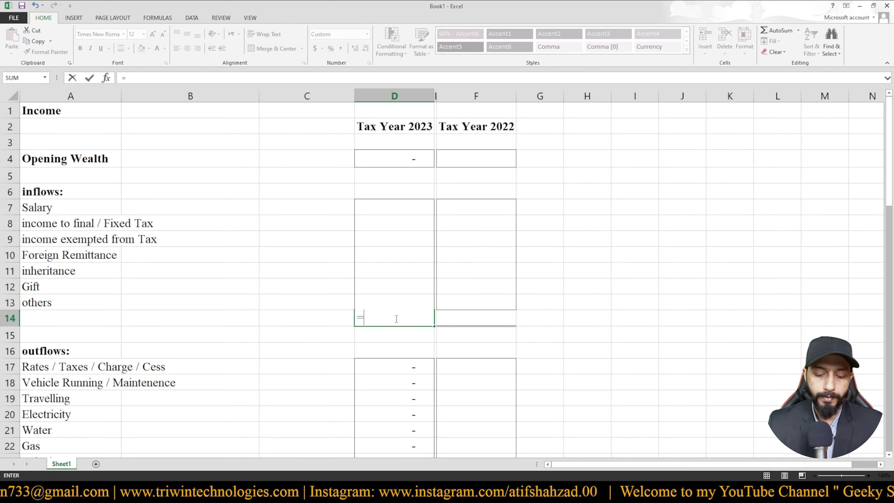
{"action": "type", "text": "sum"}
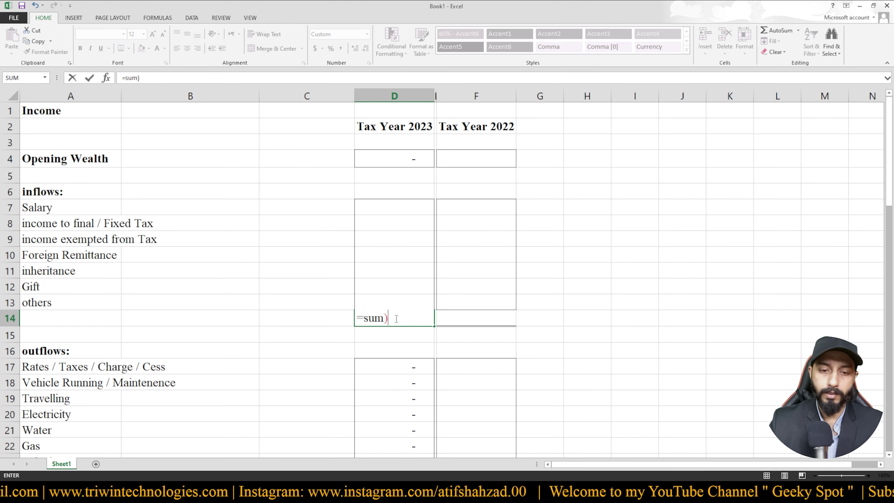
{"action": "type", "text": "("}
{"action": "key", "text": "Up"}
{"action": "key", "text": "Up"}
{"action": "key", "text": "Up"}
{"action": "key", "text": "Up"}
{"action": "key", "text": "Up"}
{"action": "key", "text": "Up"}
{"action": "key", "text": "Up"}
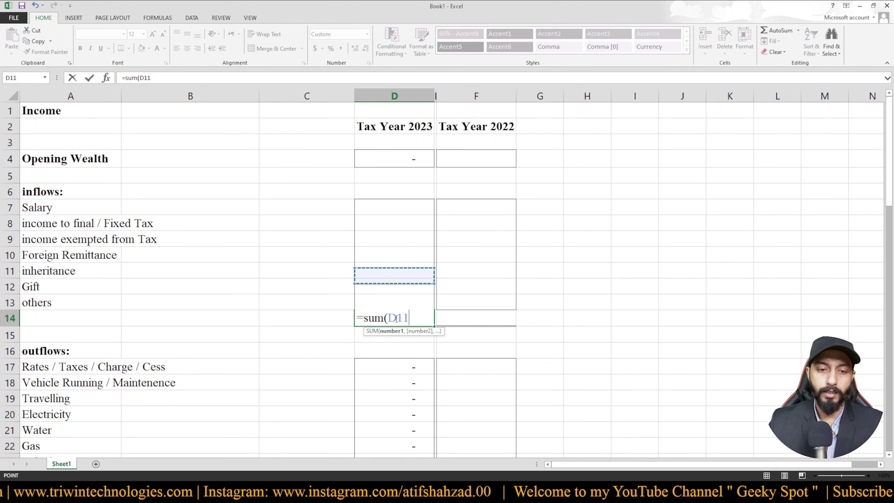
{"action": "key", "text": "shift+Down"}
{"action": "key", "text": "shift+Down"}
{"action": "key", "text": "shift+Down"}
{"action": "key", "text": "shift+Down"}
{"action": "key", "text": "shift+Down"}
{"action": "key", "text": "shift+Down"}
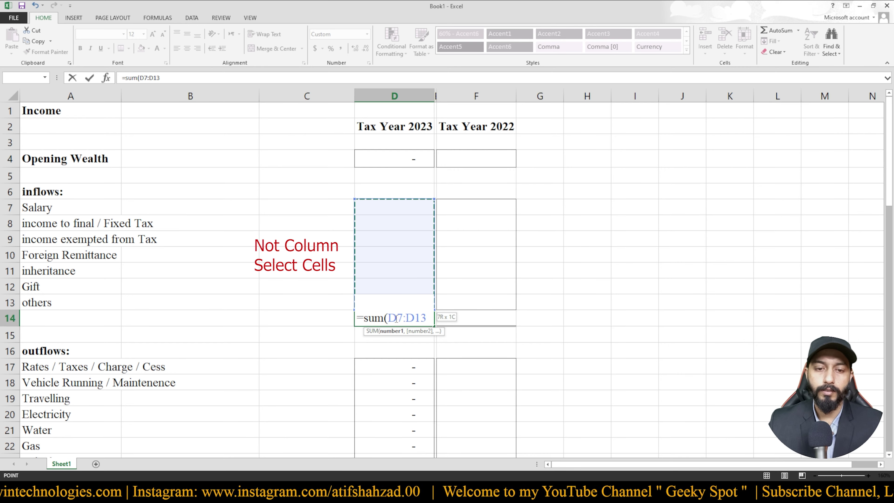
{"action": "key", "text": "Return"}
{"action": "left_click", "coordinate": [395, 318]}
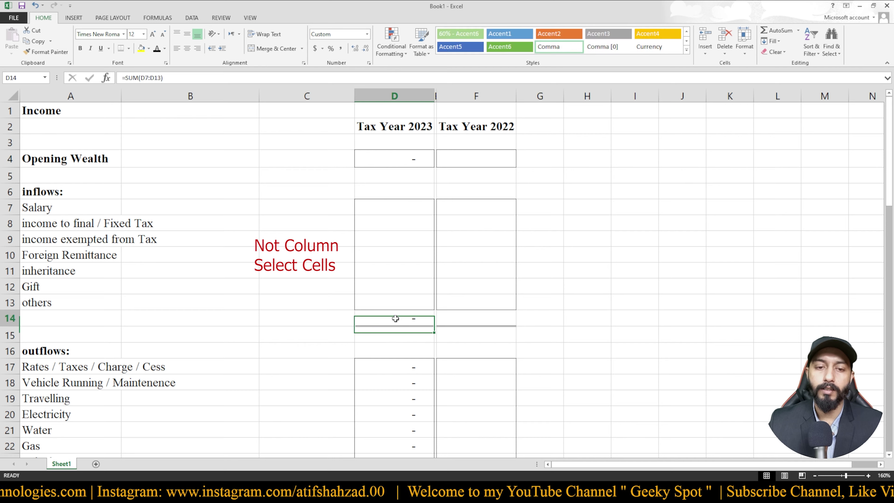
{"action": "double_click", "coordinate": [395, 318]}
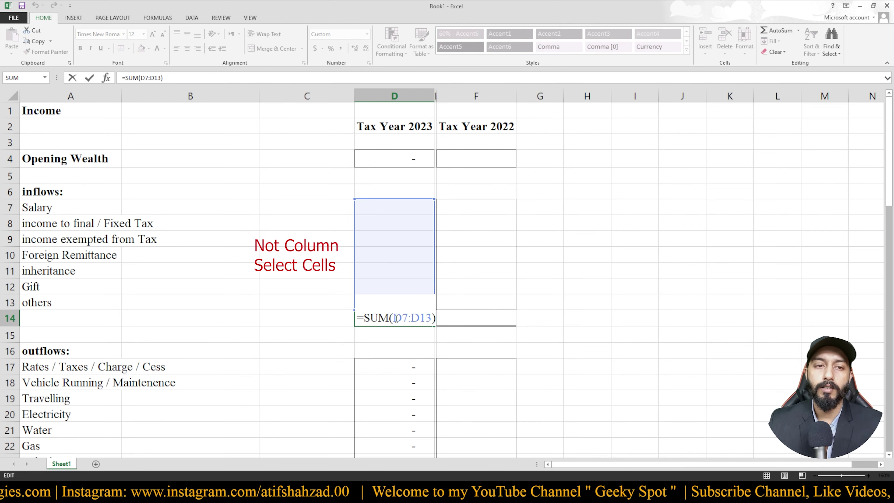
{"action": "key", "text": "Escape"}
Enter 500 as Tax Year 2023 income to final / fixed tax in D8 and 500 as income exempted from tax in D9
{"action": "key", "text": "Up"}
{"action": "key", "text": "Up"}
{"action": "key", "text": "Up"}
{"action": "key", "text": "Up"}
{"action": "key", "text": "Up"}
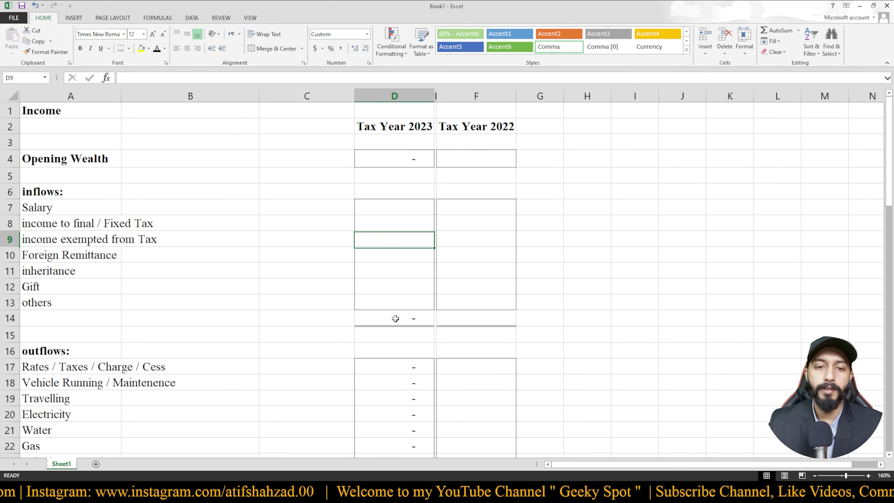
{"action": "key", "text": "Up"}
{"action": "type", "text": "50"}
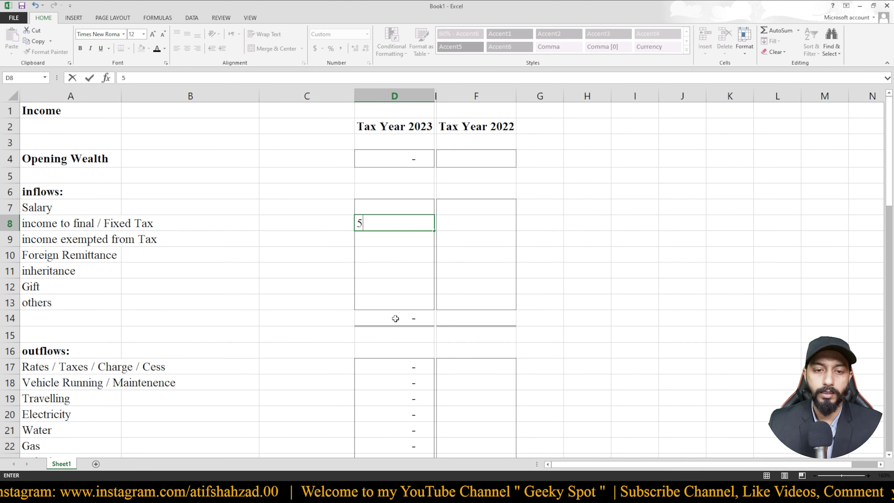
{"action": "key", "text": "Return"}
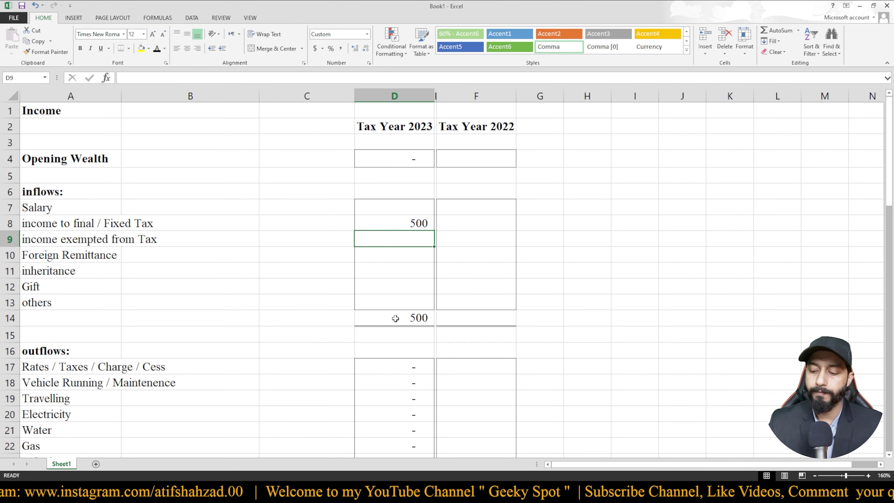
{"action": "type", "text": "500"}
{"action": "key", "text": "Return"}
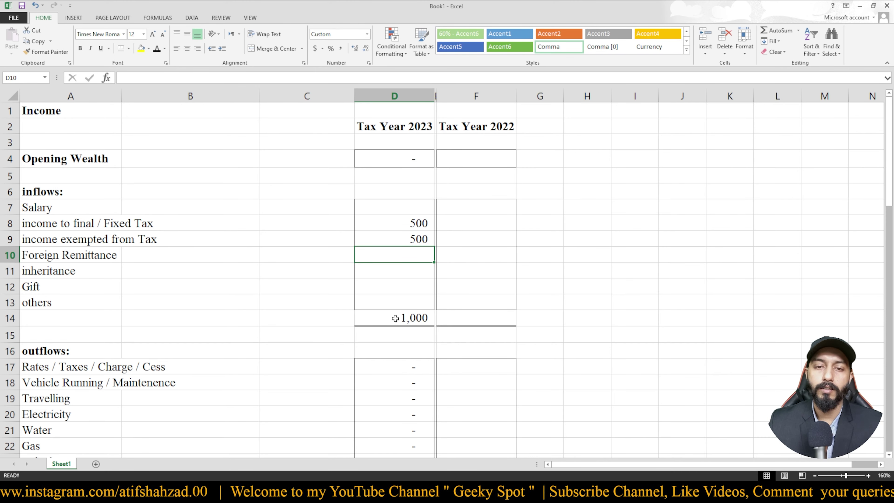
Reset the Tax Year 2023 income to final / fixed tax in D8 and income exempted from tax in D9 to zero
{"action": "key", "text": "Down"}
{"action": "key", "text": "Down"}
{"action": "key", "text": "Down"}
{"action": "key", "text": "Down"}
{"action": "key", "text": "Up"}
{"action": "key", "text": "Up"}
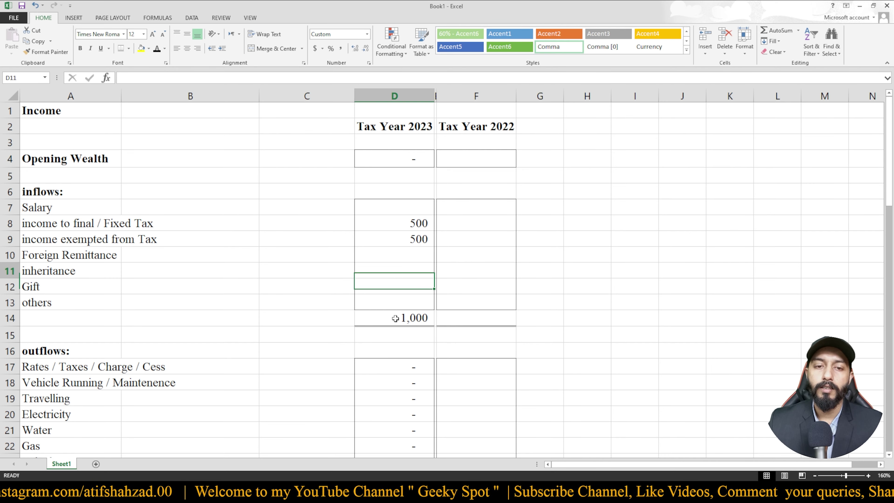
{"action": "key", "text": "Up"}
{"action": "key", "text": "Up"}
{"action": "key", "text": "Up"}
{"action": "key", "text": "Up"}
{"action": "key", "text": "BackSpace"}
{"action": "key", "text": "Return"}
{"action": "key", "text": "BackSpace"}
{"action": "key", "text": "Return"}
Copy the Tax Year 2023 inflows total from D14 to F14 so that Tax Year 2022 uses =SUM(F7:F13)
{"action": "key", "text": "Down"}
{"action": "key", "text": "Down"}
{"action": "key", "text": "Down"}
{"action": "key", "text": "Down"}
{"action": "key", "text": "ctrl+c"}
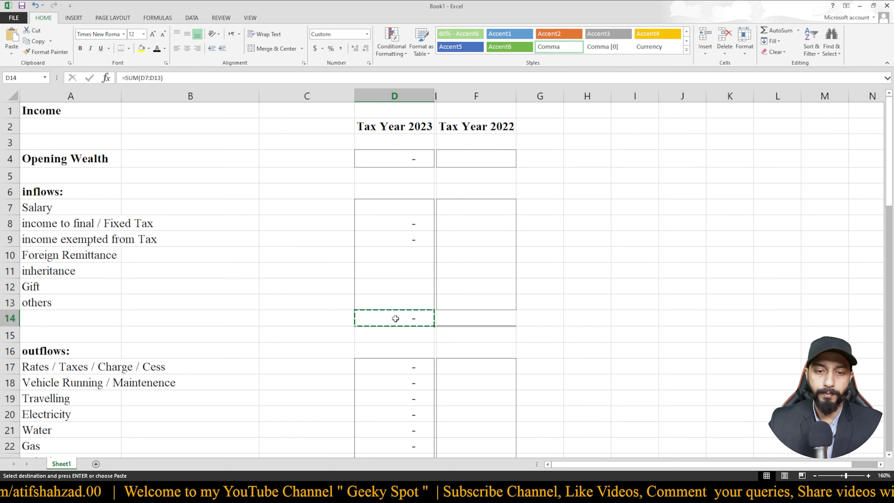
{"action": "key", "text": "Right"}
{"action": "key", "text": "F2"}
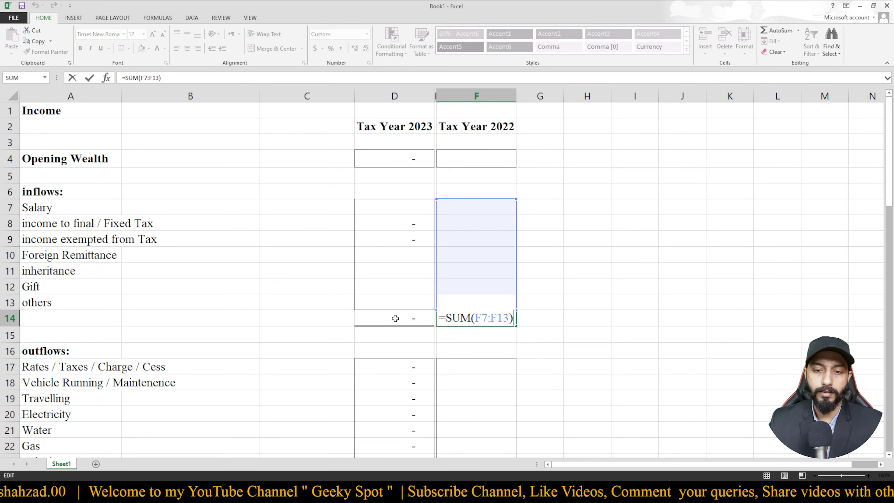
{"action": "key", "text": "Return"}
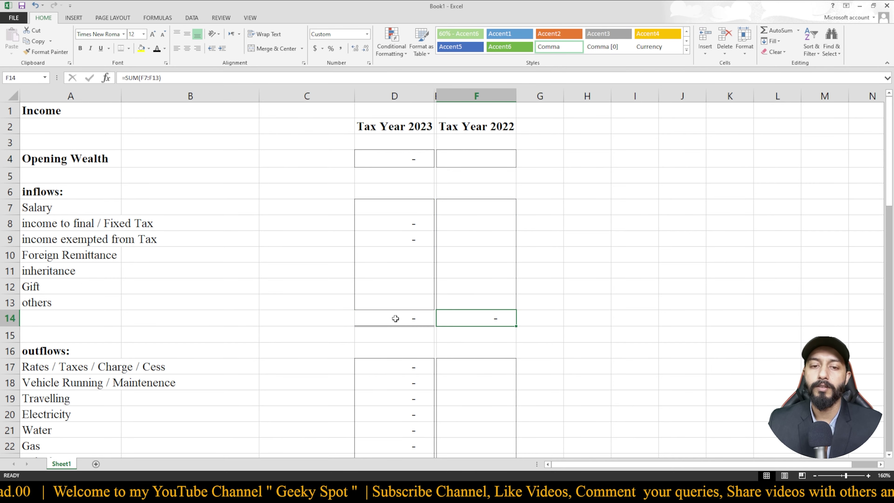
{"action": "key", "text": "Up"}
{"action": "key", "text": "Up"}
{"action": "key", "text": "Up"}
{"action": "key", "text": "Up"}
{"action": "key", "text": "Up"}
{"action": "key", "text": "Up"}
{"action": "key", "text": "Up"}
{"action": "key", "text": "Up"}
{"action": "key", "text": "Down"}
{"action": "key", "text": "Down"}
{"action": "key", "text": "Down"}
{"action": "key", "text": "Down"}
{"action": "key", "text": "Down"}
{"action": "key", "text": "Down"}
{"action": "key", "text": "Down"}
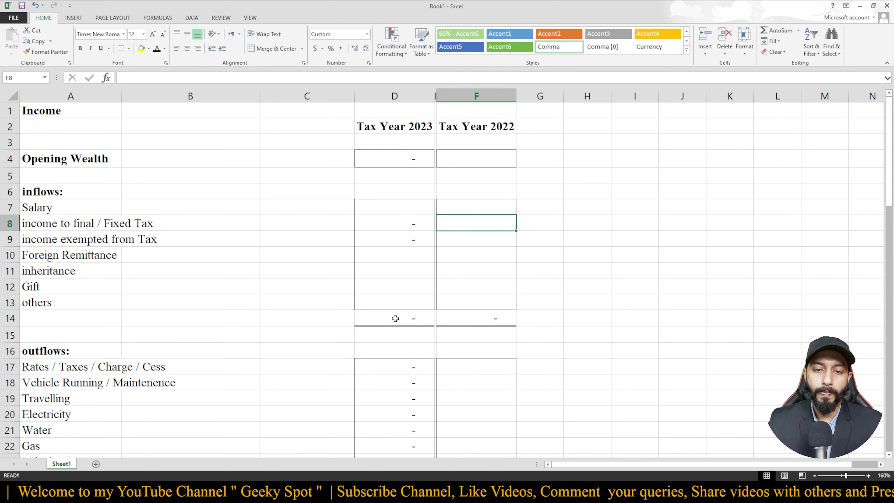
{"action": "key", "text": "Up"}
{"action": "key", "text": "Up"}
{"action": "key", "text": "Up"}
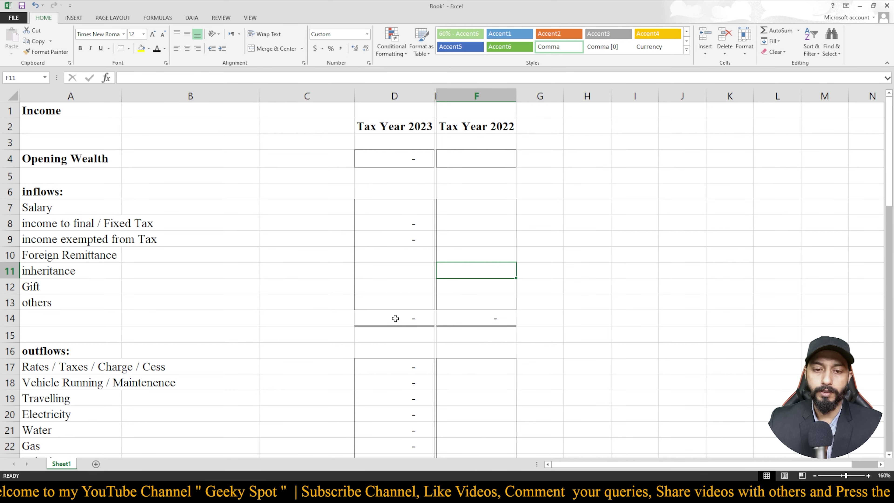
{"action": "key", "text": "Up"}
{"action": "key", "text": "Left"}
{"action": "key", "text": "Left"}
{"action": "key", "text": "Down"}
{"action": "key", "text": "Down"}
{"action": "key", "text": "Down"}
{"action": "key", "text": "Down"}
{"action": "key", "text": "Down"}
{"action": "key", "text": "Down"}
{"action": "key", "text": "Down"}
{"action": "key", "text": "Down"}
{"action": "key", "text": "Down"}
{"action": "key", "text": "Down"}
{"action": "key", "text": "Down"}
{"action": "key", "text": "Down"}
{"action": "key", "text": "Down"}
{"action": "key", "text": "Down"}
{"action": "key", "text": "Down"}
{"action": "key", "text": "Down"}
{"action": "key", "text": "Down"}
{"action": "key", "text": "Down"}
{"action": "key", "text": "Down"}
{"action": "key", "text": "Down"}
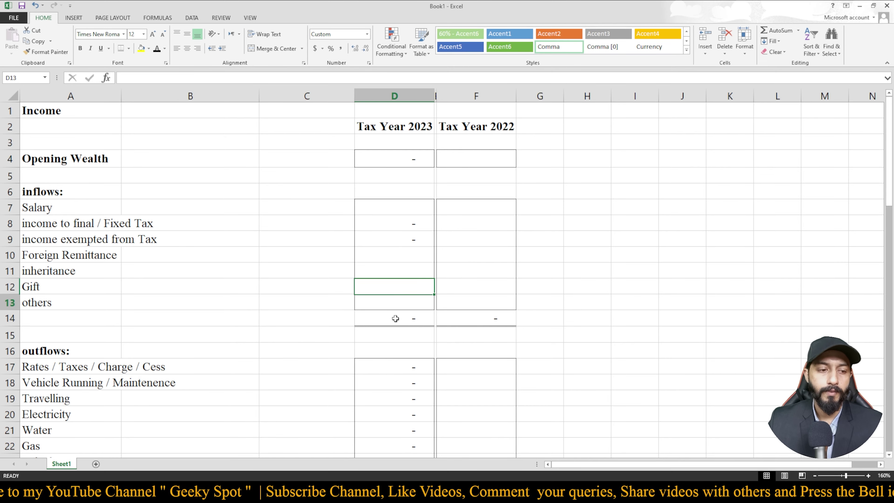
{"action": "key", "text": "Up"}
{"action": "key", "text": "Up"}
{"action": "key", "text": "Up"}
{"action": "key", "text": "Up"}
{"action": "key", "text": "Up"}
{"action": "key", "text": "Up"}
{"action": "key", "text": "Up"}
{"action": "key", "text": "Up"}
{"action": "key", "text": "Up"}
{"action": "key", "text": "Up"}
Total the Tax Year 2023 outflows in D34 with the formula =SUM(D17:D33)
{"action": "key", "text": "Down"}
{"action": "key", "text": "Down"}
{"action": "key", "text": "Down"}
{"action": "key", "text": "Down"}
{"action": "key", "text": "Down"}
{"action": "key", "text": "Down"}
{"action": "key", "text": "Down"}
{"action": "key", "text": "Down"}
{"action": "key", "text": "Down"}
{"action": "key", "text": "Down"}
{"action": "key", "text": "Down"}
{"action": "key", "text": "Down"}
{"action": "key", "text": "Down"}
{"action": "key", "text": "Down"}
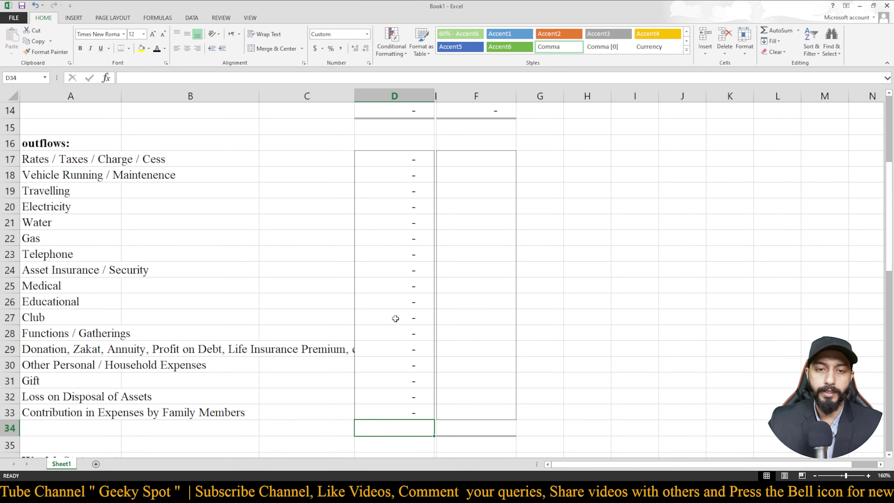
{"action": "left_click_drag", "start_coordinate": [393, 160], "coordinate": [413, 410]}
{"action": "left_click", "coordinate": [409, 430]}
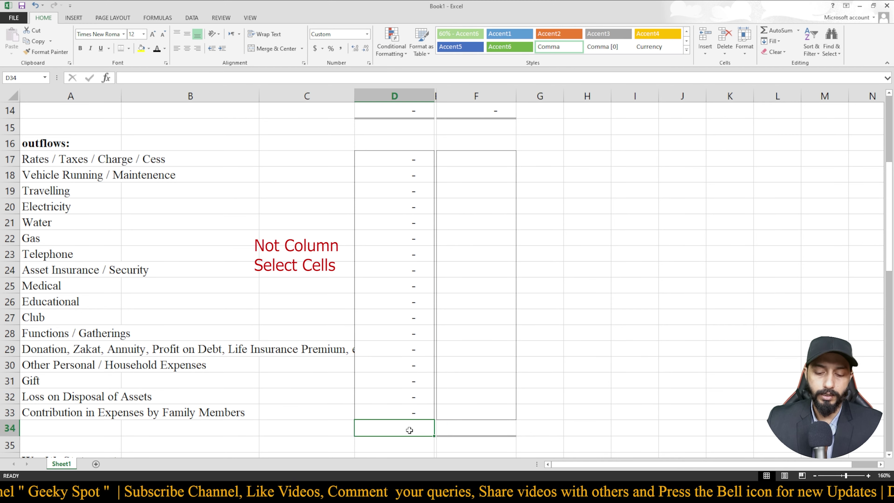
{"action": "type", "text": "=sum("}
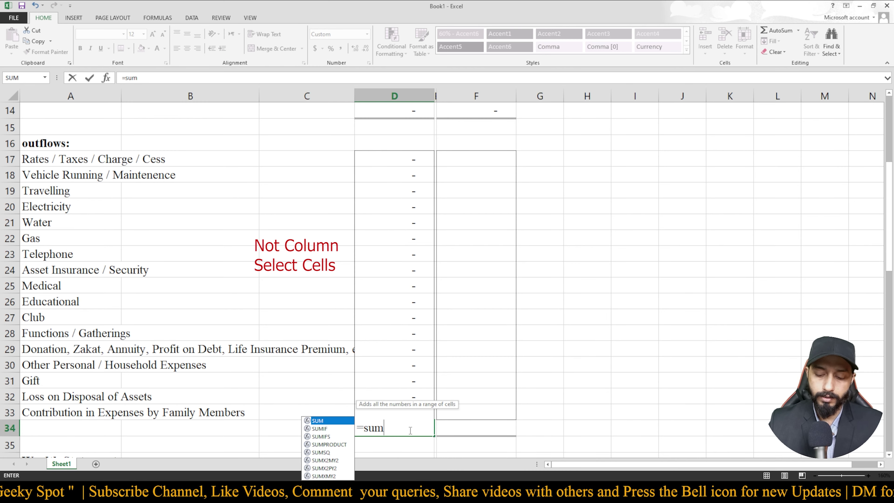
{"action": "key", "text": "Up"}
{"action": "key", "text": "Up"}
{"action": "key", "text": "Up"}
{"action": "key", "text": "Up"}
{"action": "key", "text": "Up"}
{"action": "key", "text": "Up"}
{"action": "key", "text": "Up"}
{"action": "key", "text": "Up"}
{"action": "key", "text": "Up"}
{"action": "key", "text": "Up"}
{"action": "key", "text": "Up"}
{"action": "key", "text": "Up"}
{"action": "key", "text": "Up"}
{"action": "key", "text": "Up"}
{"action": "key", "text": "Up"}
{"action": "key", "text": "Up"}
{"action": "key", "text": "Up"}
{"action": "key", "text": "Up"}
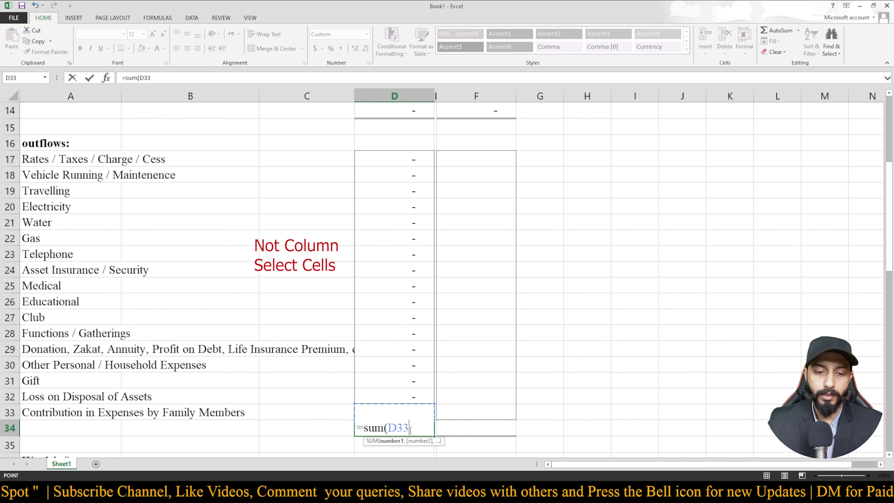
{"action": "key", "text": "Down"}
{"action": "key", "text": "shift+Down"}
{"action": "key", "text": "shift+Down"}
{"action": "key", "text": "shift+Down"}
{"action": "key", "text": "shift+Down"}
{"action": "key", "text": "shift+Down"}
{"action": "key", "text": "shift+Down"}
{"action": "key", "text": "shift+Down"}
{"action": "key", "text": "shift+Down"}
{"action": "key", "text": "shift+Down"}
{"action": "key", "text": "shift+Down"}
{"action": "key", "text": "shift+Down"}
{"action": "key", "text": "shift+Down"}
{"action": "key", "text": "shift+Down"}
{"action": "key", "text": "shift+Down"}
{"action": "key", "text": "shift+Down"}
{"action": "key", "text": "shift+Down"}
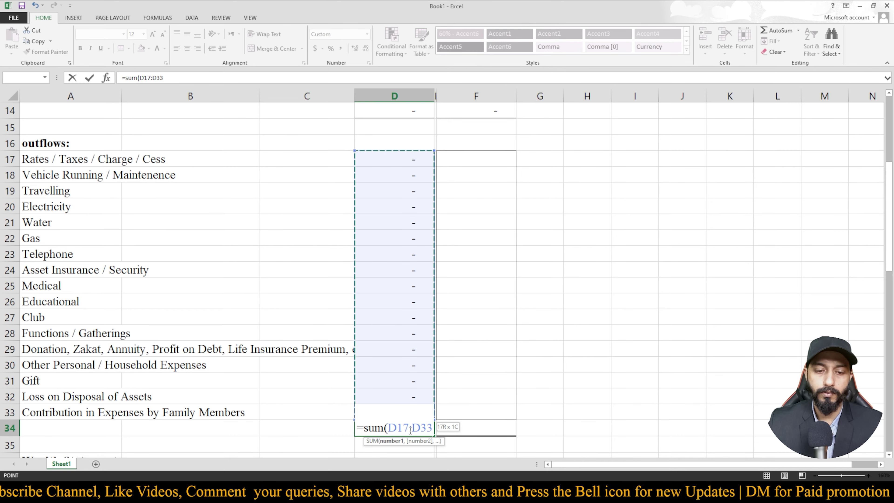
{"action": "key", "text": "ctrl+Return"}
{"action": "key", "text": "Down"}
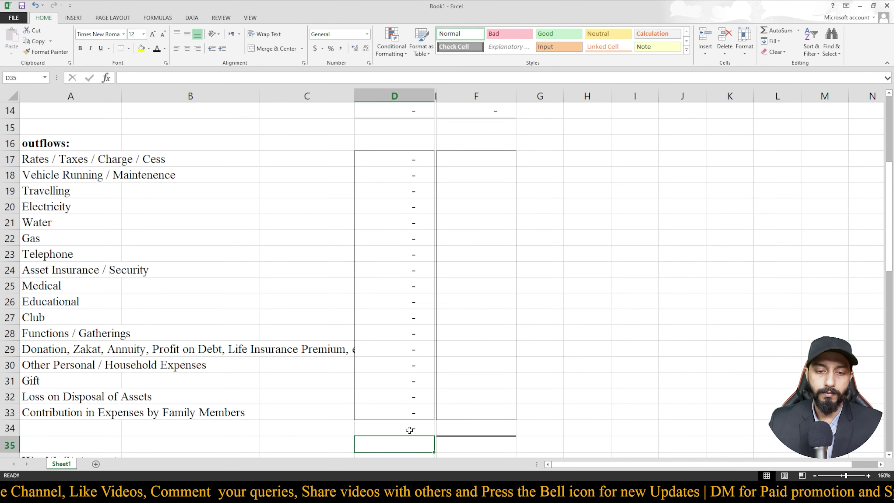
Check the cell range used by the Tax Year 2023 outflows total formula in D34
{"action": "scroll", "coordinate": [409, 428], "scroll_direction": "down", "scroll_amount": 1}
{"action": "double_click", "coordinate": [371, 399]}
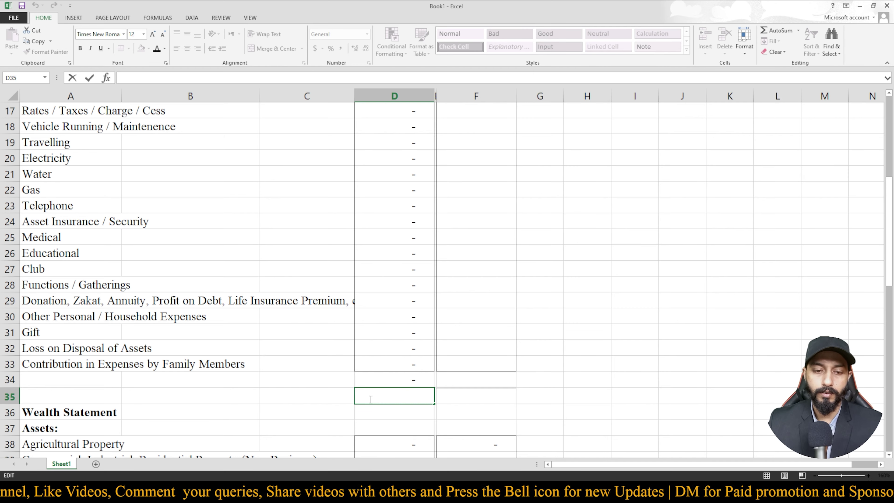
{"action": "key", "text": "Escape"}
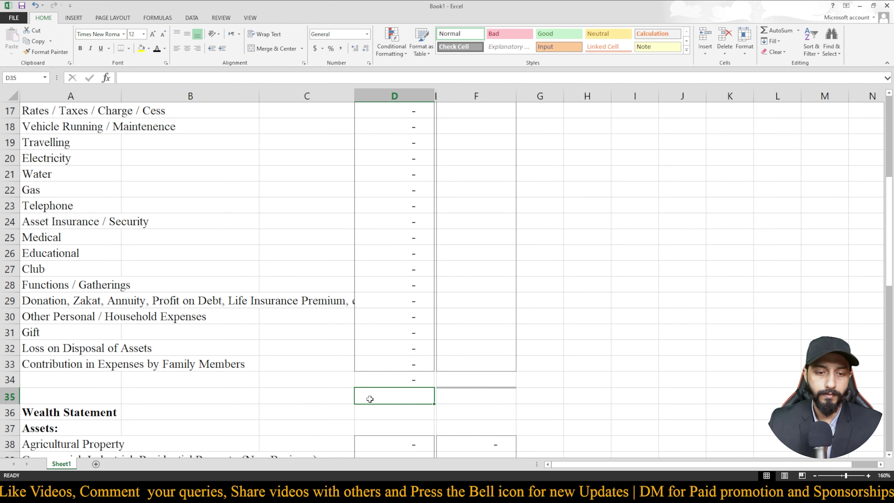
{"action": "key", "text": "Up"}
{"action": "key", "text": "F2"}
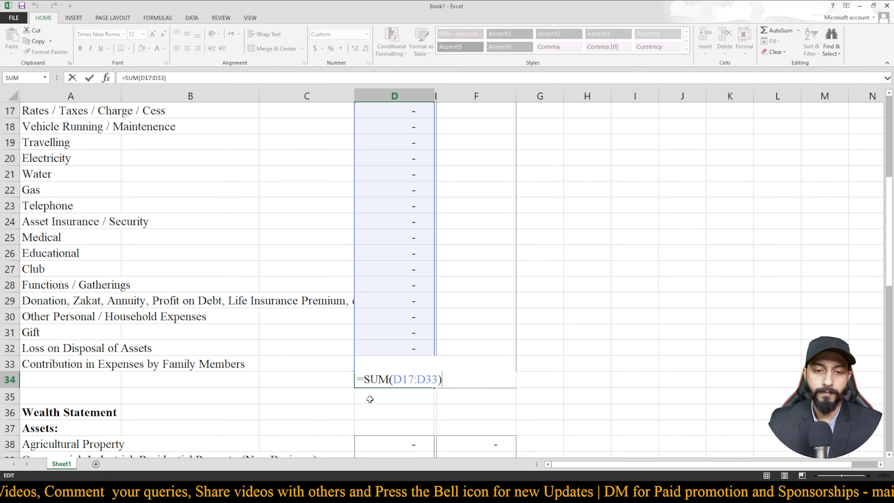
{"action": "scroll", "coordinate": [370, 399], "scroll_direction": "up", "scroll_amount": 1}
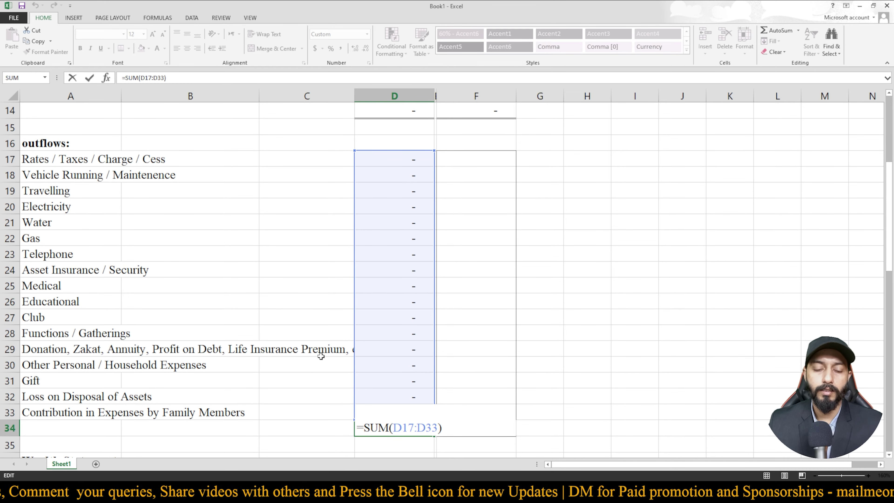
{"action": "key", "text": "Escape"}
Enter 100 as the Tax Year 2023 donation, zakat, annuity and life insurance premium outflow in D29
{"action": "key", "text": "Up"}
{"action": "key", "text": "Up"}
{"action": "key", "text": "Up"}
{"action": "key", "text": "Up"}
{"action": "key", "text": "Up"}
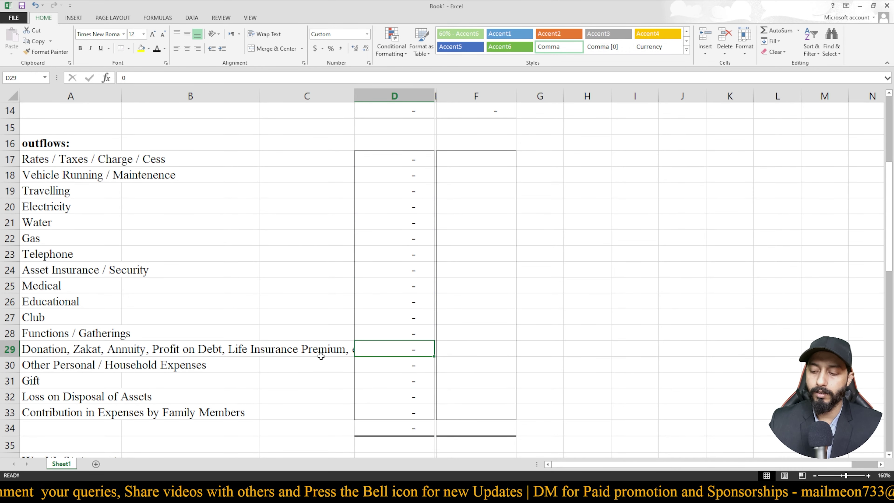
{"action": "type", "text": "100"}
{"action": "key", "text": "Return"}
Enter 50 as the Tax Year 2023 water outflow in D21 and 50 as the travelling outflow in D19
{"action": "key", "text": "Up"}
{"action": "key", "text": "Up"}
{"action": "key", "text": "Up"}
{"action": "key", "text": "Up"}
{"action": "key", "text": "Up"}
{"action": "key", "text": "Up"}
{"action": "key", "text": "Up"}
{"action": "key", "text": "Up"}
{"action": "key", "text": "Up"}
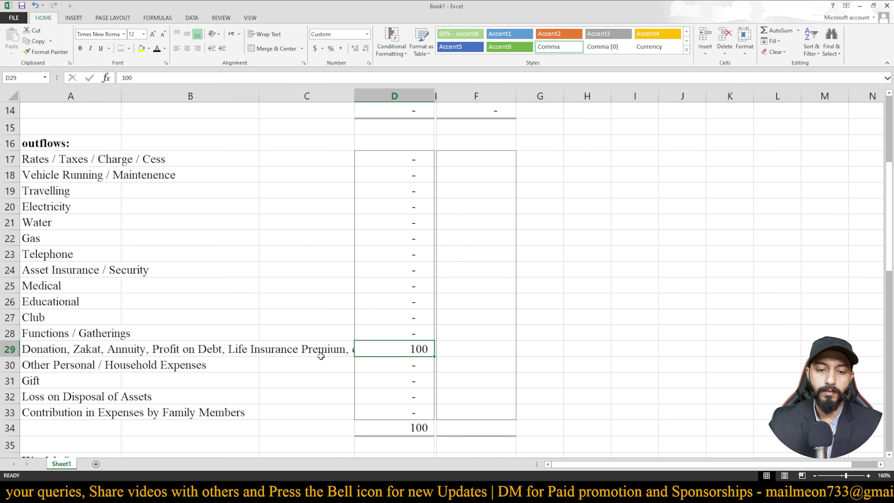
{"action": "type", "text": "0"}
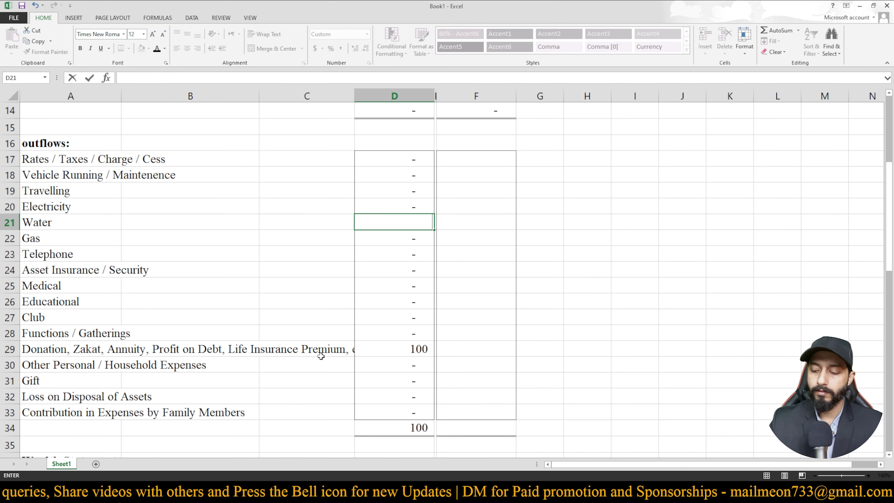
{"action": "key", "text": "Return"}
{"action": "key", "text": "Up"}
{"action": "key", "text": "Up"}
{"action": "key", "text": "Up"}
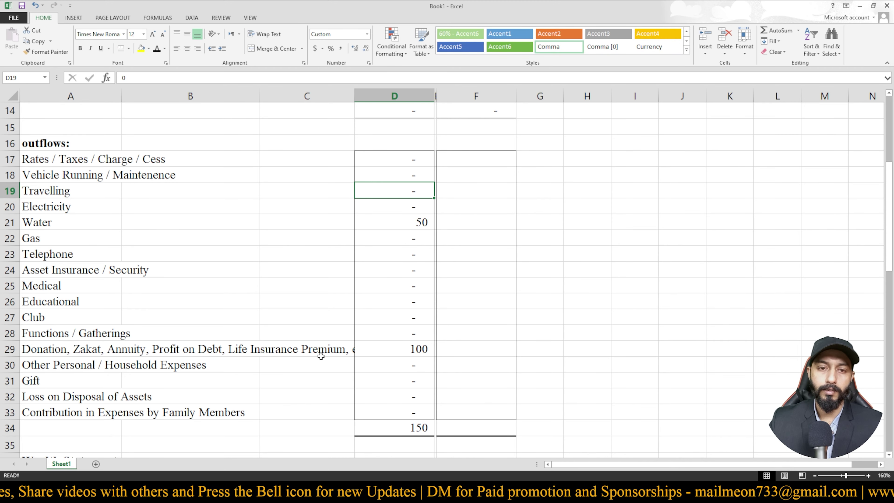
{"action": "type", "text": "50"}
{"action": "key", "text": "Return"}
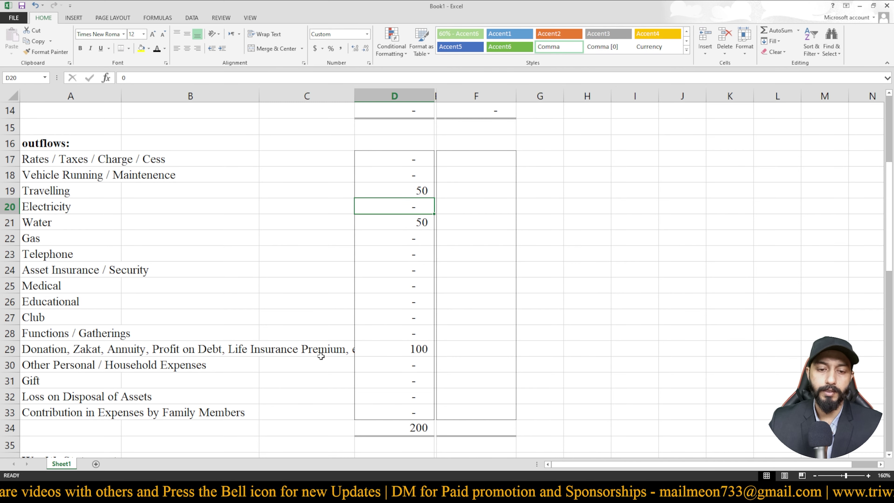
Reset the Tax Year 2023 travelling outflow in D19 and water outflow in D21 to 0
{"action": "key", "text": "Up"}
{"action": "type", "text": "0"}
{"action": "key", "text": "Return"}
{"action": "key", "text": "Return"}
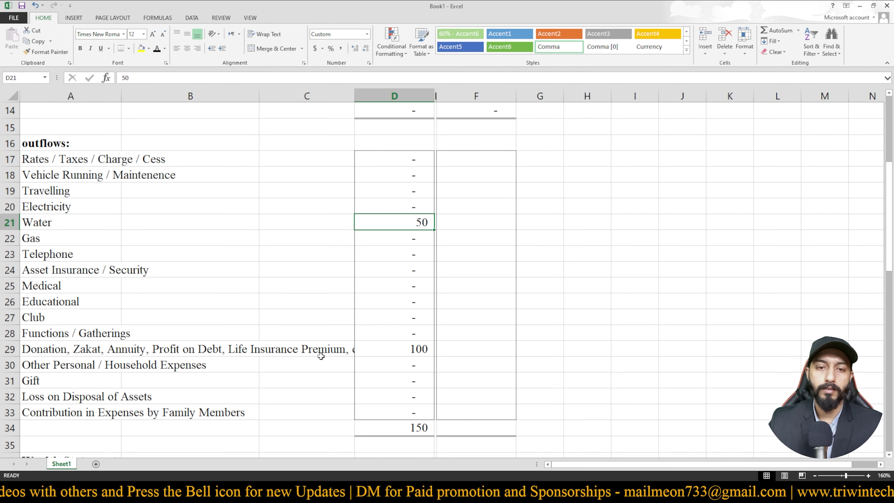
{"action": "type", "text": "0"}
{"action": "key", "text": "Return"}
{"action": "key", "text": "Up"}
{"action": "key", "text": "Down"}
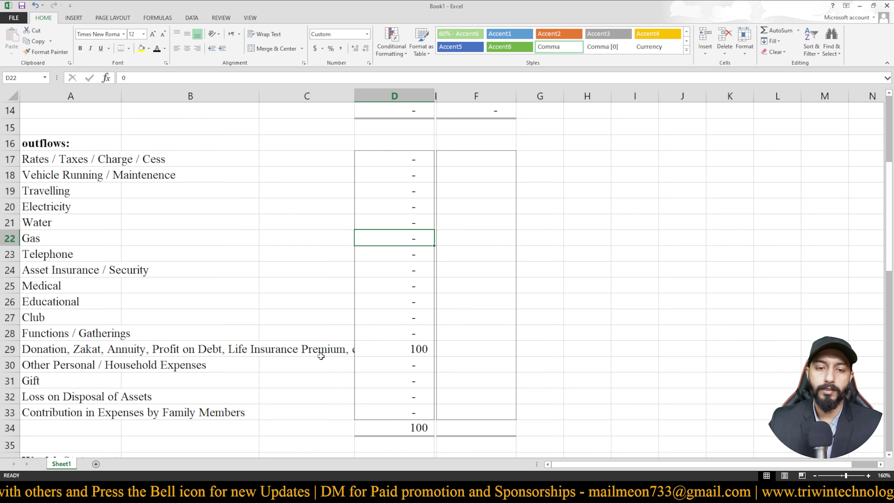
Reset the Tax Year 2023 donation, zakat, annuity and life insurance premium outflow in D29 to 0
{"action": "key", "text": "Down"}
{"action": "key", "text": "Down"}
{"action": "key", "text": "Down"}
{"action": "key", "text": "Down"}
{"action": "key", "text": "Down"}
{"action": "key", "text": "Down"}
{"action": "key", "text": "Down"}
{"action": "type", "text": "0"}
{"action": "key", "text": "Return"}
{"action": "key", "text": "Down"}
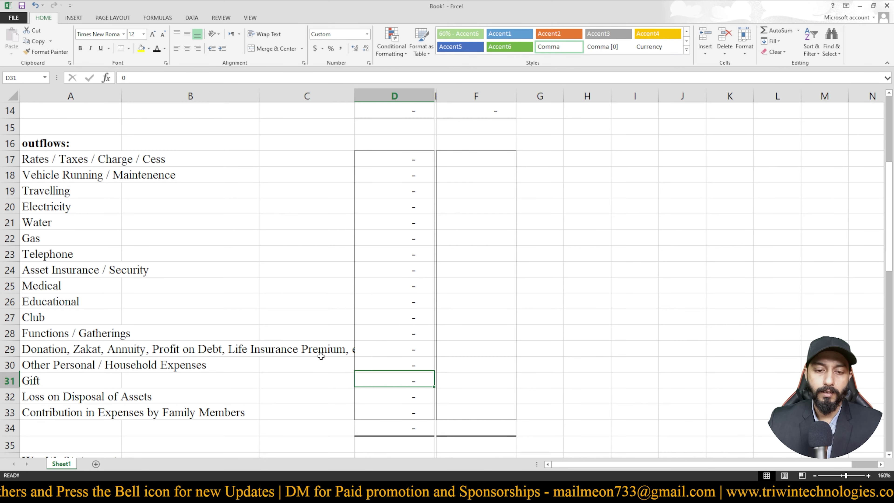
Copy the outflows total formula from D34 into F34 for Tax Year 2022
{"action": "key", "text": "Down"}
{"action": "key", "text": "Down"}
{"action": "key", "text": "Down"}
{"action": "key", "text": "ctrl+c"}
{"action": "key", "text": "Right"}
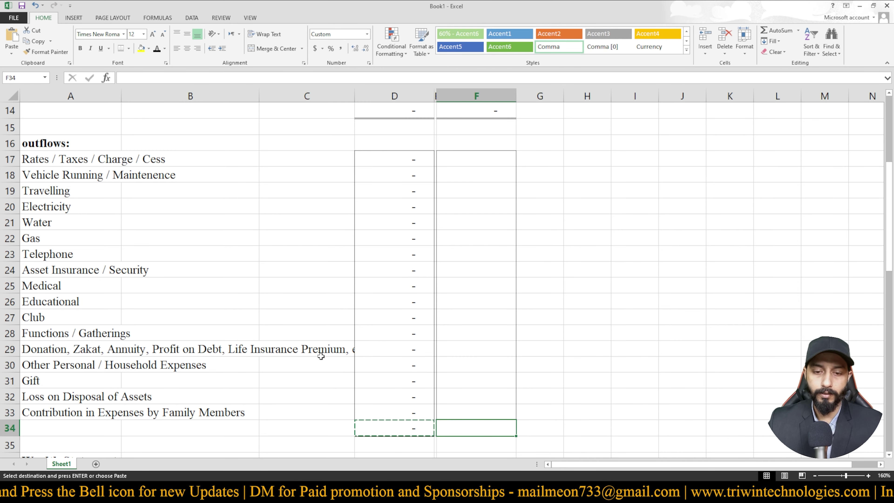
{"action": "key", "text": "Return"}
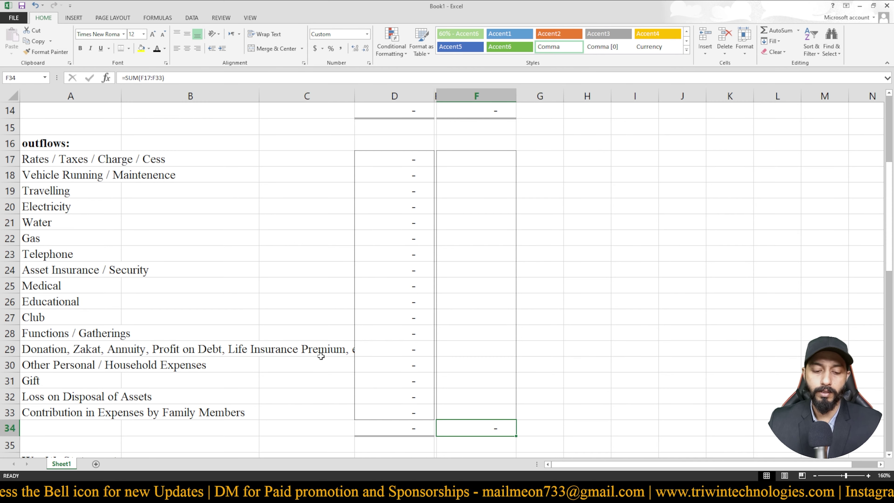
Check the cell range used by the Tax Year 2022 outflows total formula in F34
{"action": "type", "text": "2"}
{"action": "key", "text": "Escape"}
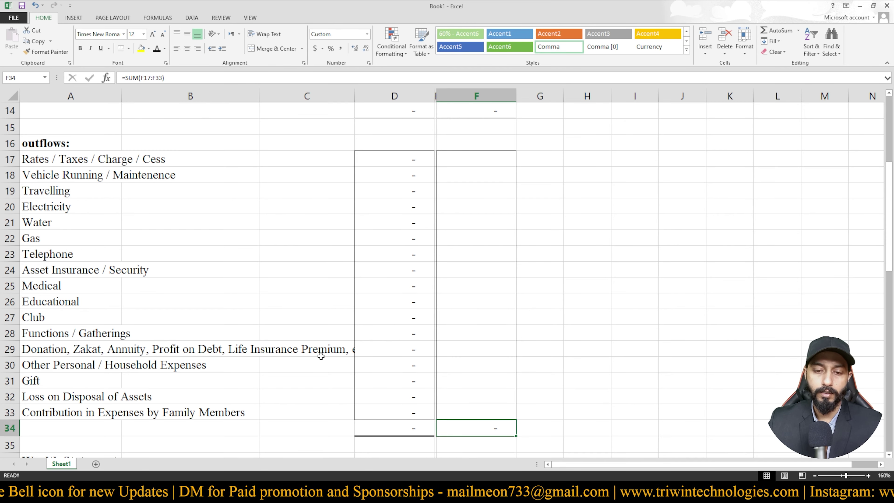
{"action": "key", "text": "F2"}
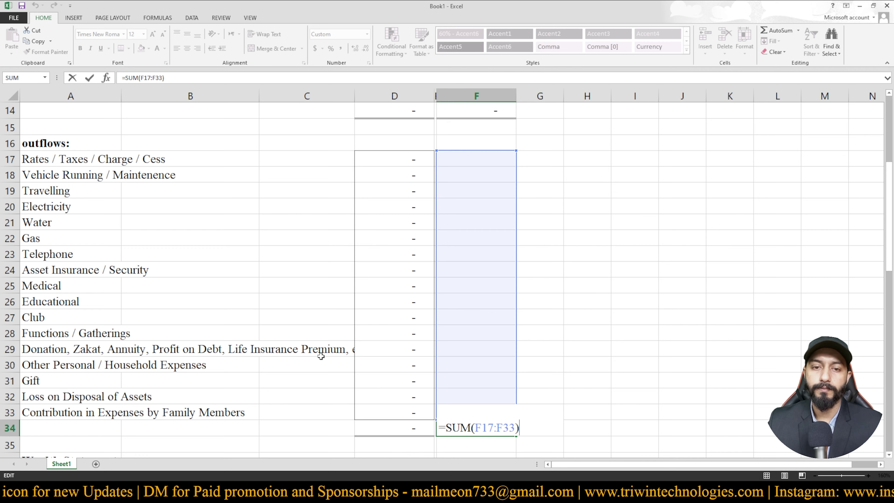
{"action": "key", "text": "Escape"}
Enter 100 as the Tax Year 2022 functions / gatherings outflow in F28 and 100 as the water outflow in F21
{"action": "key", "text": "Up"}
{"action": "key", "text": "Up"}
{"action": "key", "text": "Up"}
{"action": "key", "text": "Up"}
{"action": "key", "text": "Up"}
{"action": "key", "text": "Up"}
{"action": "type", "text": "10"}
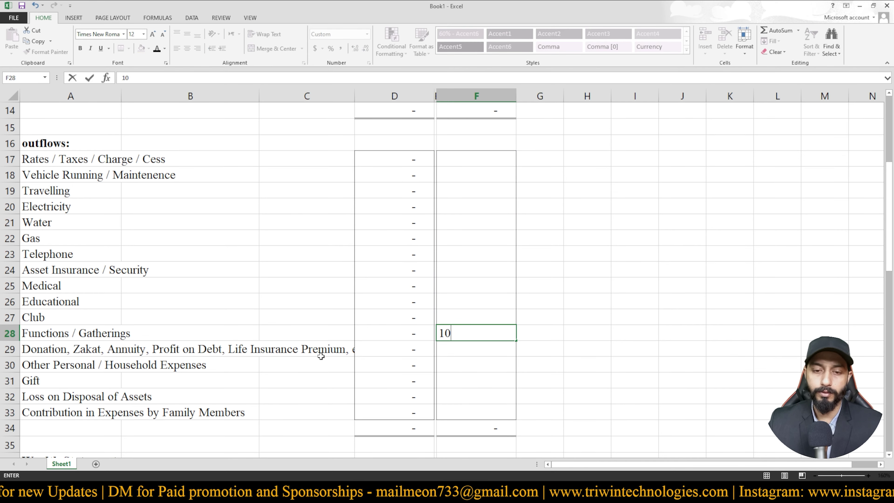
{"action": "type", "text": "0"}
{"action": "key", "text": "Return"}
{"action": "key", "text": "Up"}
{"action": "key", "text": "Up"}
{"action": "key", "text": "Up"}
{"action": "key", "text": "Up"}
{"action": "key", "text": "Up"}
{"action": "key", "text": "Up"}
{"action": "key", "text": "Up"}
{"action": "key", "text": "Up"}
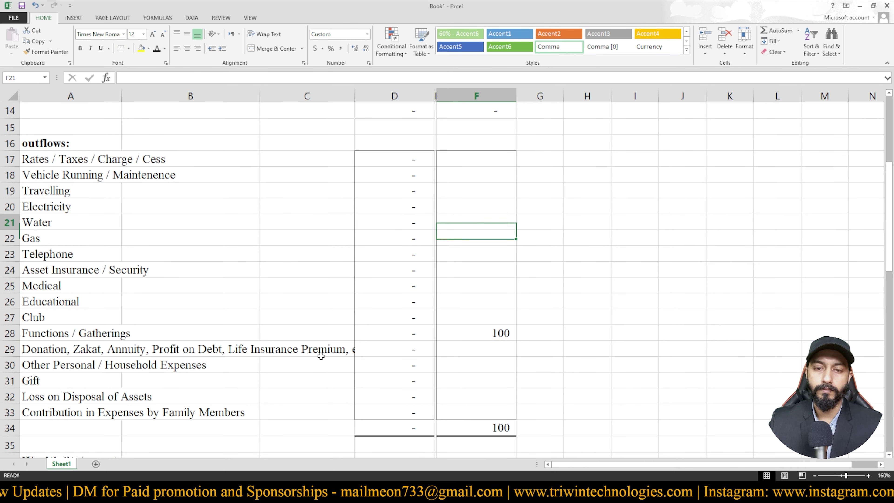
{"action": "type", "text": "100"}
{"action": "key", "text": "Return"}
Reset the Tax Year 2022 water outflow in F21 and functions / gatherings outflow in F28 to 0
{"action": "key", "text": "Up"}
{"action": "key", "text": "Up"}
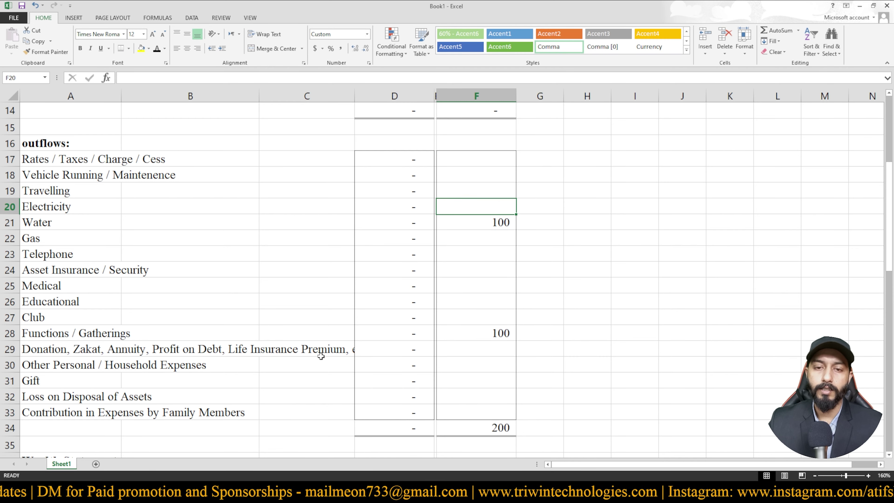
{"action": "key", "text": "Down"}
{"action": "key", "text": "Delete"}
{"action": "key", "text": "Down"}
{"action": "key", "text": "Down"}
{"action": "key", "text": "Down"}
{"action": "key", "text": "Down"}
{"action": "key", "text": "Down"}
{"action": "key", "text": "Down"}
{"action": "key", "text": "Down"}
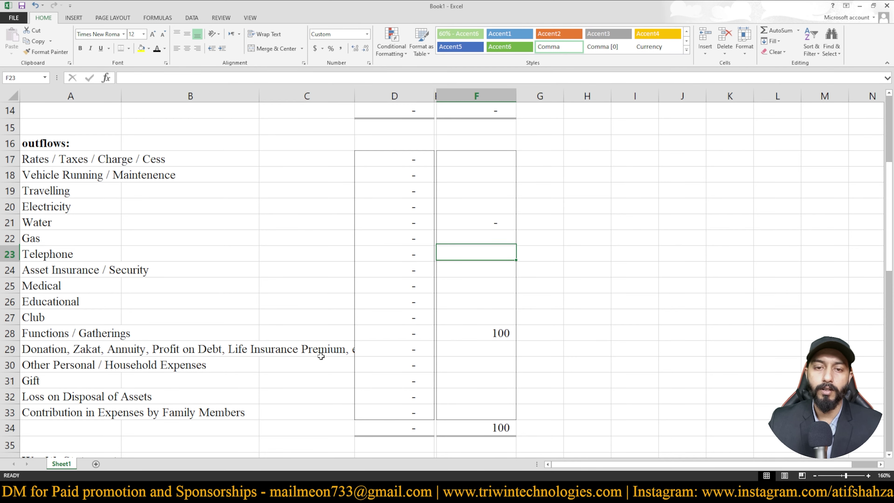
{"action": "key", "text": "Delete"}
{"action": "key", "text": "Down"}
{"action": "key", "text": "Down"}
{"action": "key", "text": "Down"}
{"action": "key", "text": "Down"}
{"action": "key", "text": "Down"}
{"action": "key", "text": "Down"}
{"action": "key", "text": "Down"}
{"action": "key", "text": "Down"}
{"action": "key", "text": "Down"}
{"action": "key", "text": "Down"}
{"action": "key", "text": "Down"}
{"action": "key", "text": "Down"}
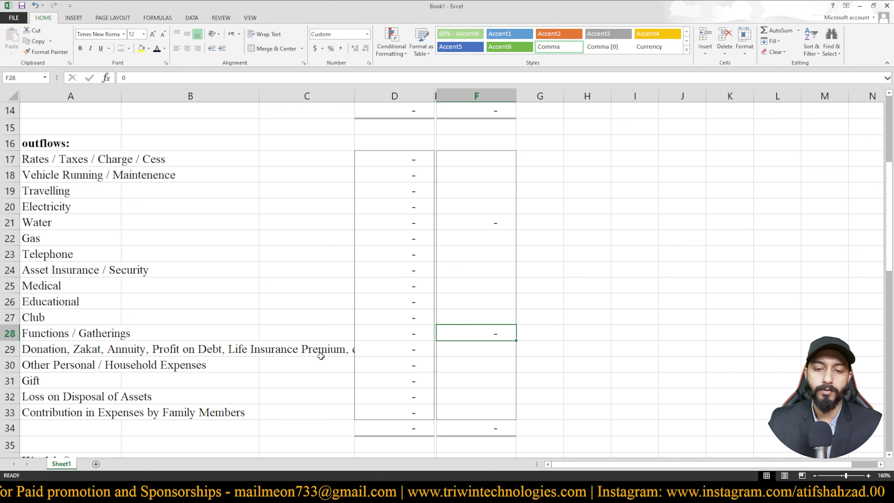
Review the inflows and outflows sections with their total rows, down to the start of the wealth statement assets
{"action": "key", "text": "Down"}
{"action": "key", "text": "Down"}
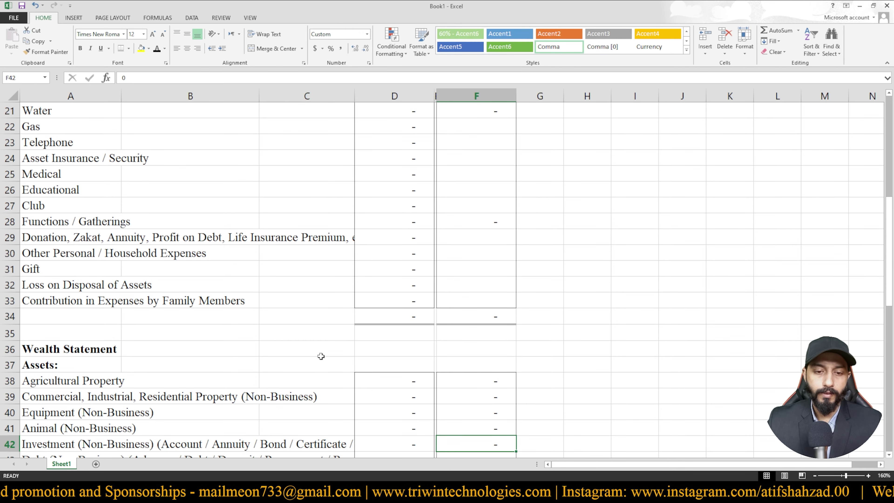
{"action": "key", "text": "Left"}
{"action": "key", "text": "Left"}
{"action": "key", "text": "Left"}
{"action": "key", "text": "Up"}
{"action": "key", "text": "Up"}
{"action": "key", "text": "Up"}
{"action": "key", "text": "Up"}
{"action": "key", "text": "Up"}
{"action": "key", "text": "Up"}
{"action": "key", "text": "Up"}
{"action": "key", "text": "Up"}
{"action": "key", "text": "Up"}
{"action": "key", "text": "Up"}
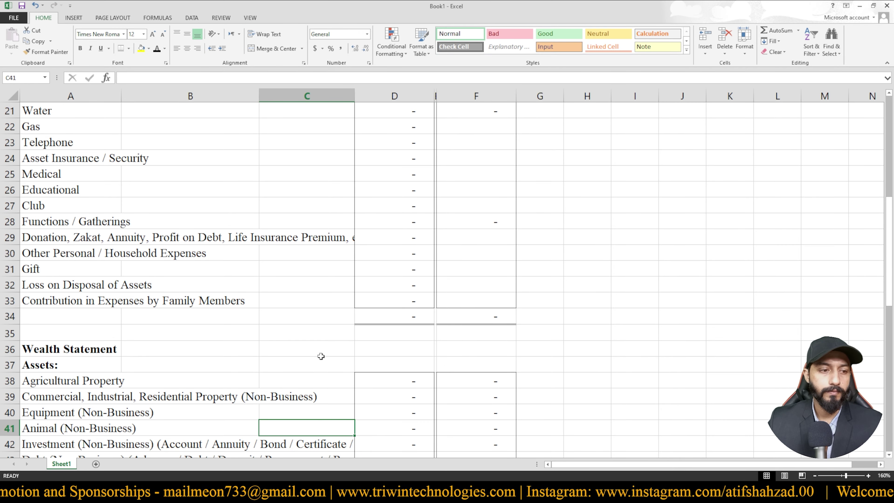
{"action": "key", "text": "Up"}
{"action": "key", "text": "Up"}
{"action": "key", "text": "Up"}
{"action": "key", "text": "Up"}
{"action": "key", "text": "Up"}
{"action": "key", "text": "Up"}
{"action": "key", "text": "Up"}
{"action": "key", "text": "Up"}
{"action": "key", "text": "Up"}
{"action": "key", "text": "Up"}
{"action": "key", "text": "Up"}
{"action": "key", "text": "Up"}
{"action": "key", "text": "Up"}
{"action": "key", "text": "Up"}
{"action": "key", "text": "Up"}
{"action": "key", "text": "Up"}
{"action": "key", "text": "Up"}
{"action": "key", "text": "Up"}
{"action": "key", "text": "Up"}
{"action": "key", "text": "Up"}
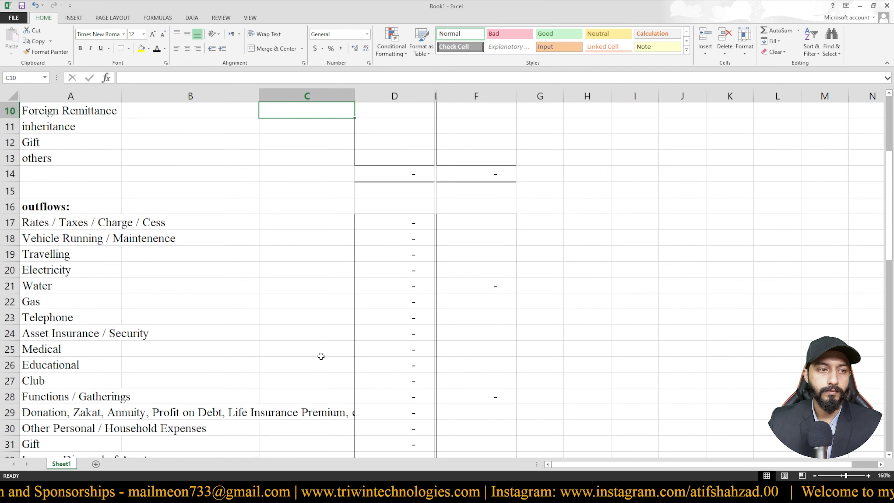
{"action": "key", "text": "Down"}
{"action": "key", "text": "Down"}
{"action": "key", "text": "Down"}
{"action": "key", "text": "Down"}
{"action": "key", "text": "Down"}
{"action": "key", "text": "Down"}
{"action": "key", "text": "Down"}
{"action": "key", "text": "Down"}
{"action": "key", "text": "Down"}
{"action": "key", "text": "Down"}
{"action": "key", "text": "Down"}
{"action": "key", "text": "Down"}
{"action": "key", "text": "Down"}
{"action": "key", "text": "Down"}
{"action": "key", "text": "Down"}
{"action": "key", "text": "Down"}
{"action": "key", "text": "Down"}
{"action": "key", "text": "Down"}
{"action": "key", "text": "Down"}
{"action": "key", "text": "Down"}
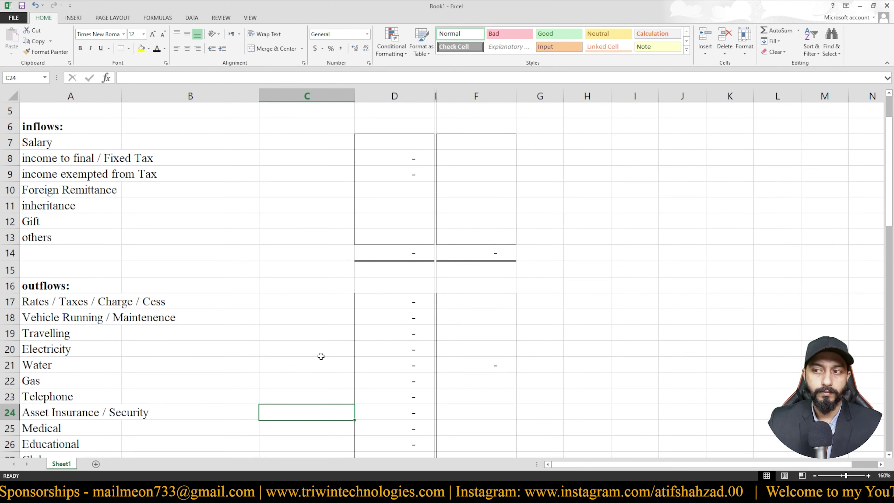
{"action": "key", "text": "Down"}
{"action": "key", "text": "Down"}
{"action": "key", "text": "Down"}
{"action": "key", "text": "Down"}
{"action": "key", "text": "Down"}
{"action": "key", "text": "Down"}
{"action": "key", "text": "Down"}
{"action": "key", "text": "Down"}
{"action": "key", "text": "Down"}
{"action": "key", "text": "Down"}
{"action": "key", "text": "Down"}
{"action": "key", "text": "Down"}
{"action": "key", "text": "Down"}
{"action": "key", "text": "Down"}
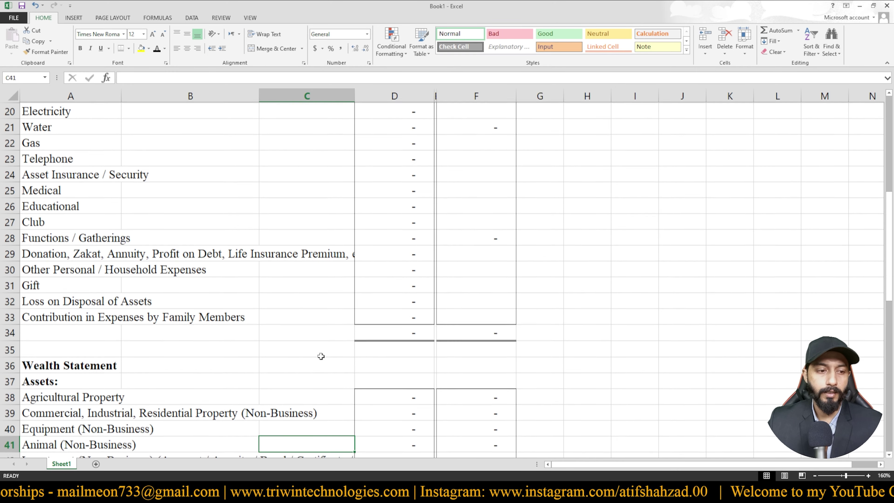
Insert two blank rows between the outflows total row and the Wealth Statement heading
{"action": "key", "text": "Up"}
{"action": "key", "text": "Up"}
{"action": "key", "text": "Up"}
{"action": "key", "text": "Up"}
{"action": "key", "text": "Up"}
{"action": "key", "text": "Up"}
{"action": "key", "text": "Up"}
{"action": "key", "text": "Down"}
{"action": "key", "text": "Left"}
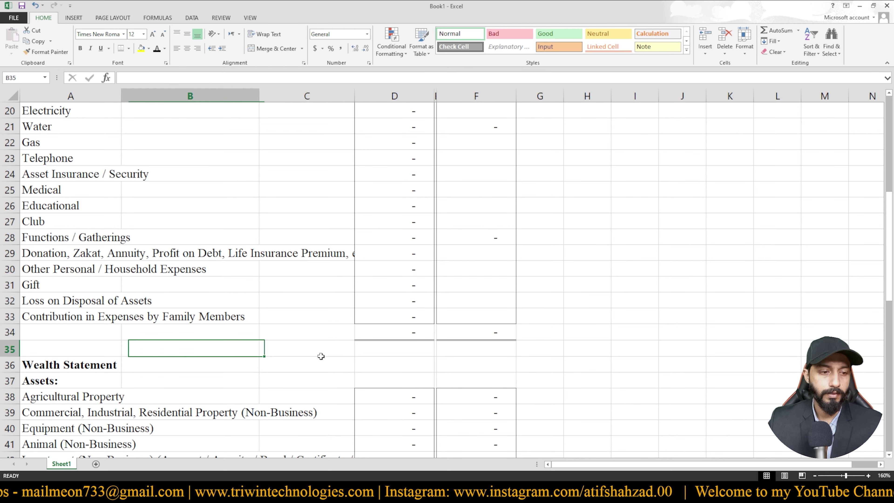
{"action": "key", "text": "Left"}
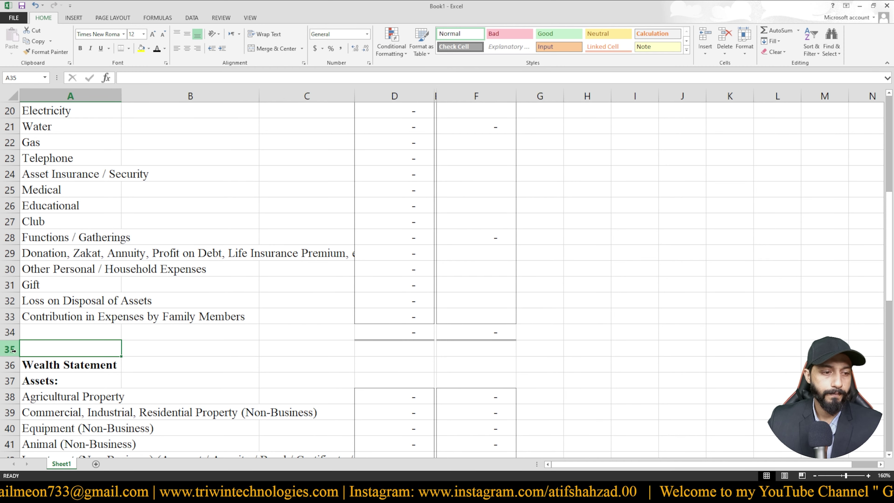
{"action": "left_click", "coordinate": [13, 350]}
{"action": "right_click", "coordinate": [13, 349]}
{"action": "left_click", "coordinate": [39, 289]}
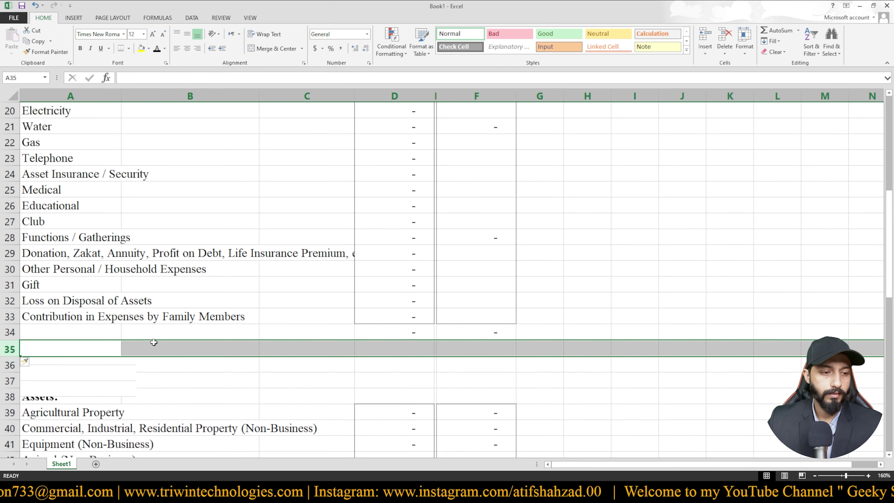
{"action": "left_click", "coordinate": [163, 368]}
{"action": "right_click", "coordinate": [8, 366]}
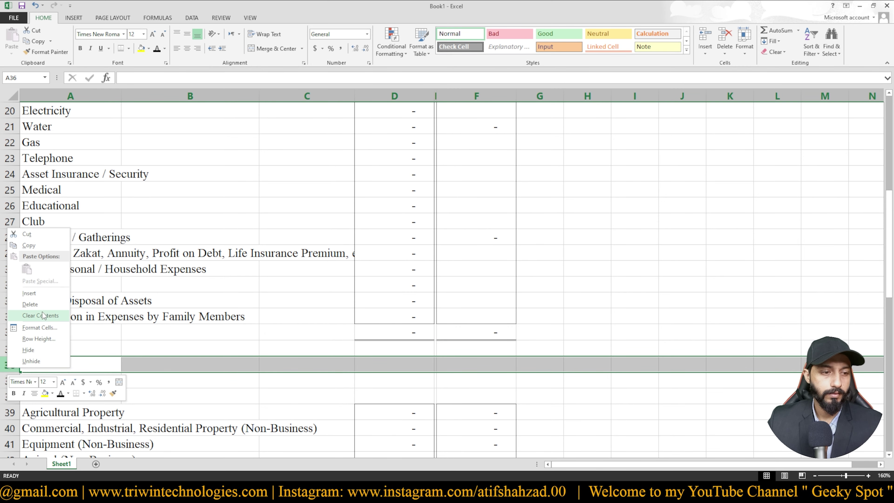
{"action": "left_click", "coordinate": [38, 297]}
Enter the bold label Net Income in A36, between the outflows total row and the Wealth Statement heading
{"action": "left_click", "coordinate": [88, 367]}
{"action": "left_click", "coordinate": [262, 370]}
{"action": "left_click", "coordinate": [61, 368]}
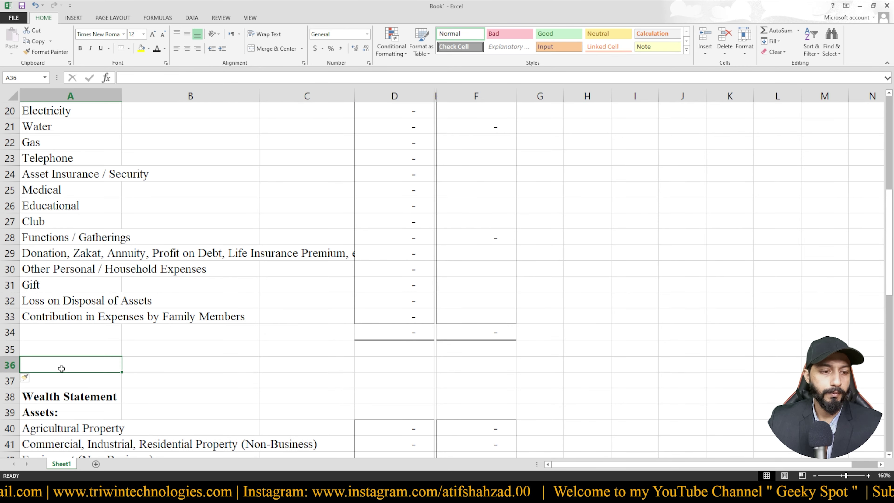
{"action": "type", "text": "Net Income"}
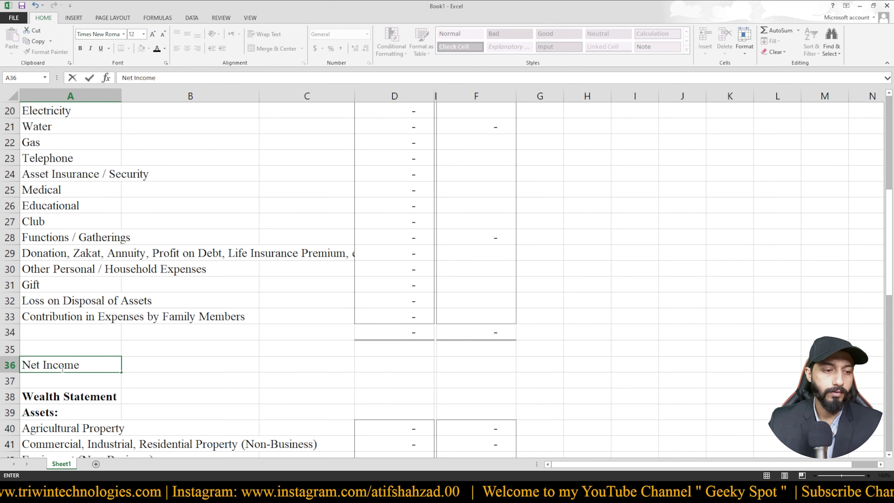
{"action": "key", "text": "Return"}
{"action": "left_click", "coordinate": [62, 368]}
{"action": "key", "text": "Right"}
{"action": "key", "text": "Right"}
{"action": "key", "text": "Right"}
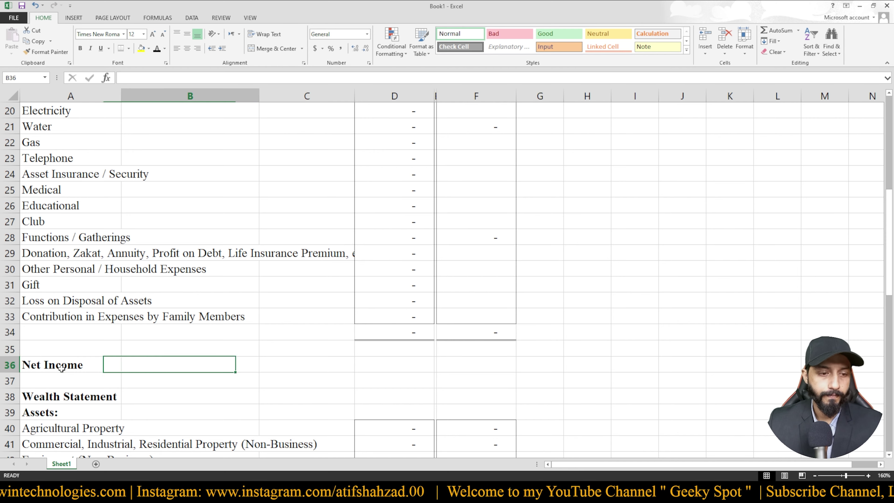